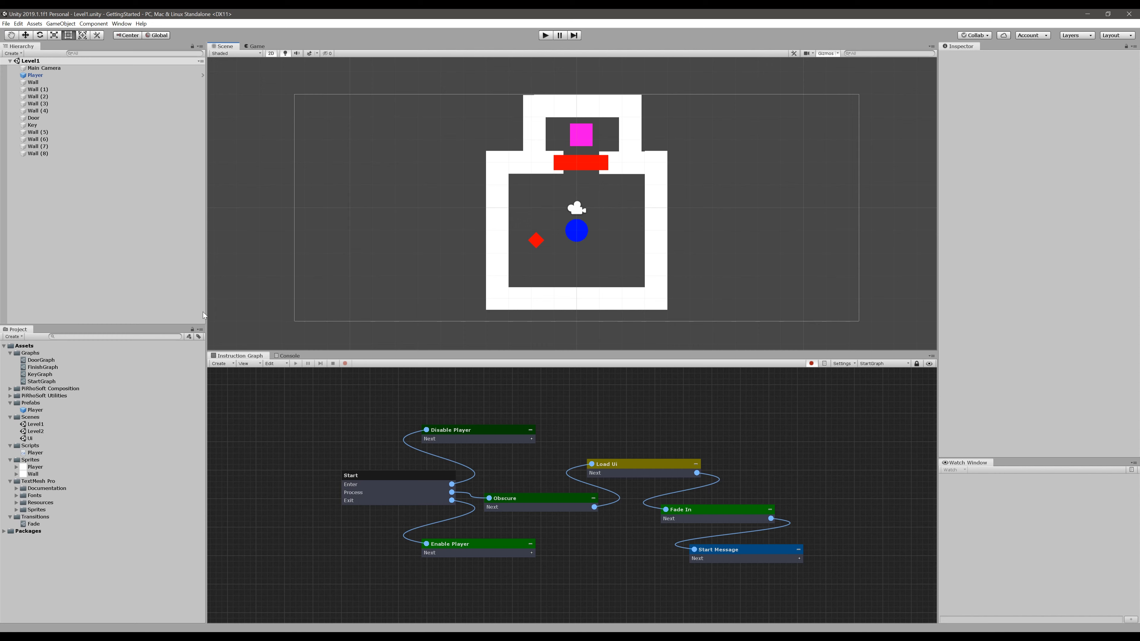
- Open the UI scene and add a TextMeshPro text object under the Canvas
{"action": "double_click", "coordinate": [30, 438]}
{"action": "right_click", "coordinate": [32, 76]}
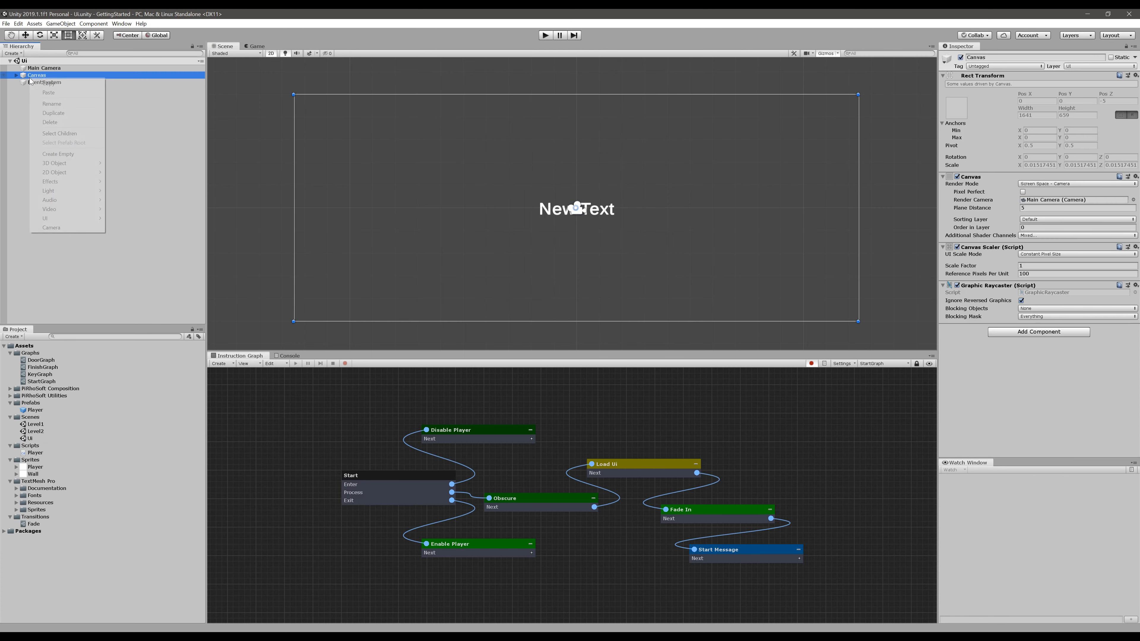
{"action": "mouse_move", "coordinate": [61, 219]}
{"action": "left_click", "coordinate": [182, 226]}
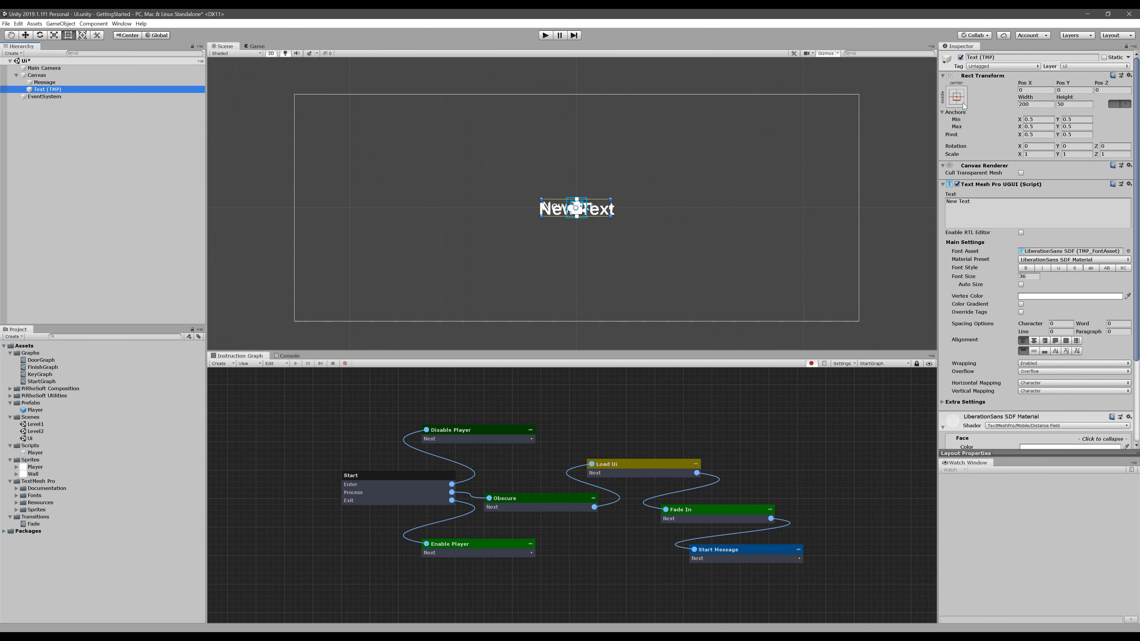
- Anchor the new text to the canvas's top-left corner and set its X and Y position to 0
{"action": "left_click", "coordinate": [964, 100]}
{"action": "left_click", "coordinate": [970, 135]}
{"action": "left_click", "coordinate": [1073, 89]}
{"action": "key", "text": "shift+Tab"}
{"action": "type", "text": "0"}
{"action": "key", "text": "Tab"}
{"action": "type", "text": "0"}
{"action": "key", "text": "Tab"}
- Set the new text's pivot Y to 1
{"action": "key", "text": "Tab"}
{"action": "key", "text": "Tab"}
{"action": "key", "text": "Tab"}
{"action": "key", "text": "Tab"}
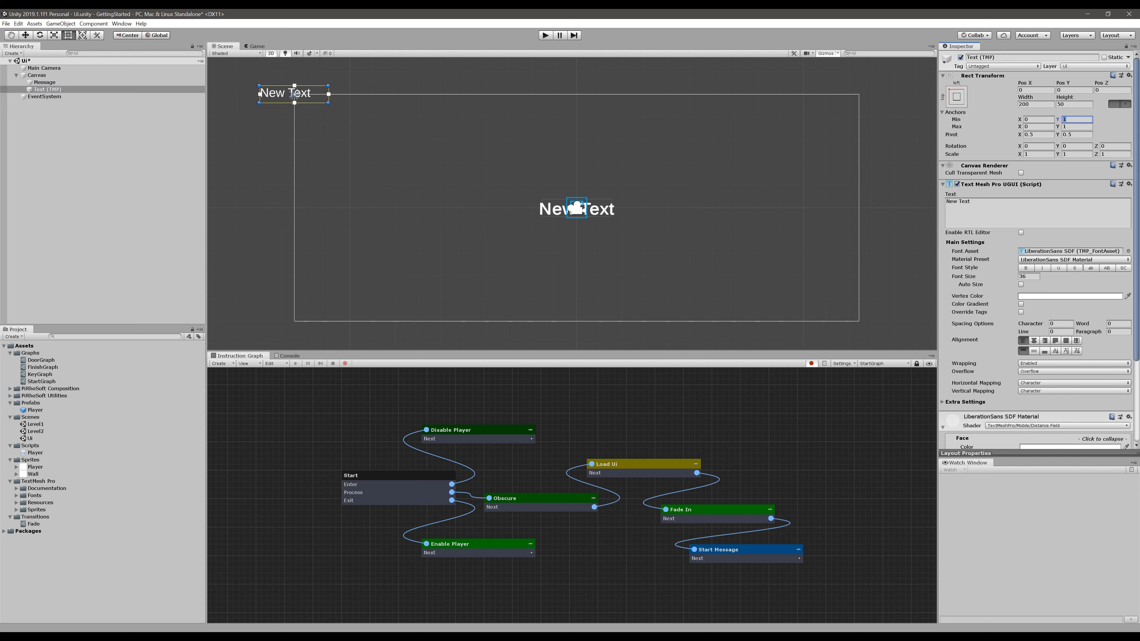
{"action": "key", "text": "Tab"}
{"action": "key", "text": "Tab"}
{"action": "key", "text": "Tab"}
{"action": "type", "text": "1"}
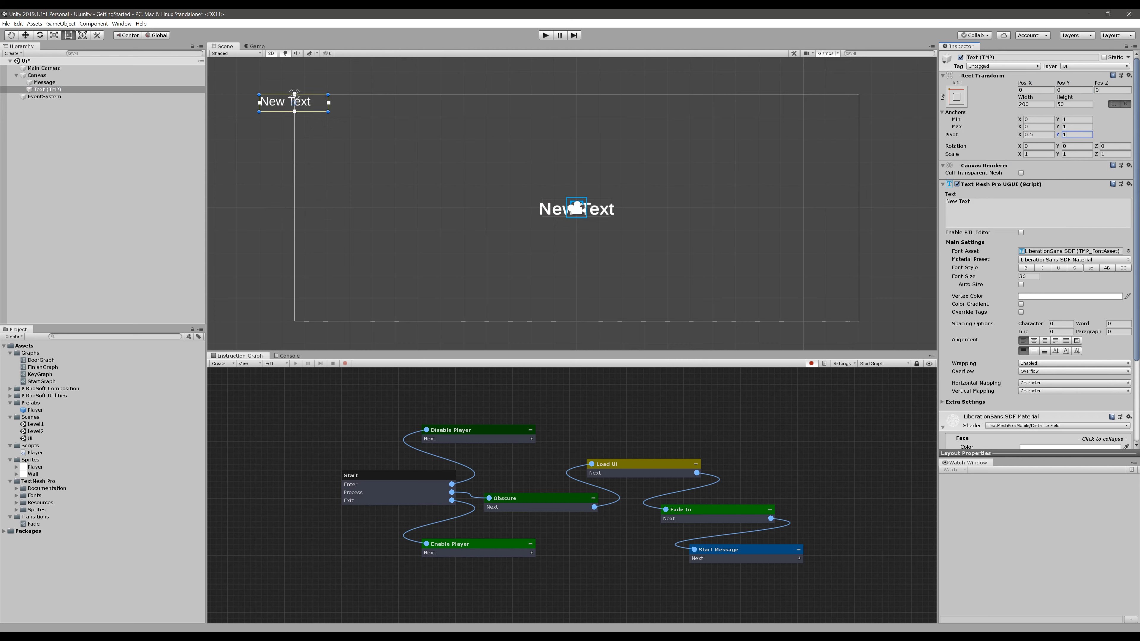
- Make the new text bold at font size 50 and disable its wrapping
{"action": "left_click", "coordinate": [1025, 268]}
{"action": "left_click", "coordinate": [1029, 277]}
{"action": "type", "text": "50"}
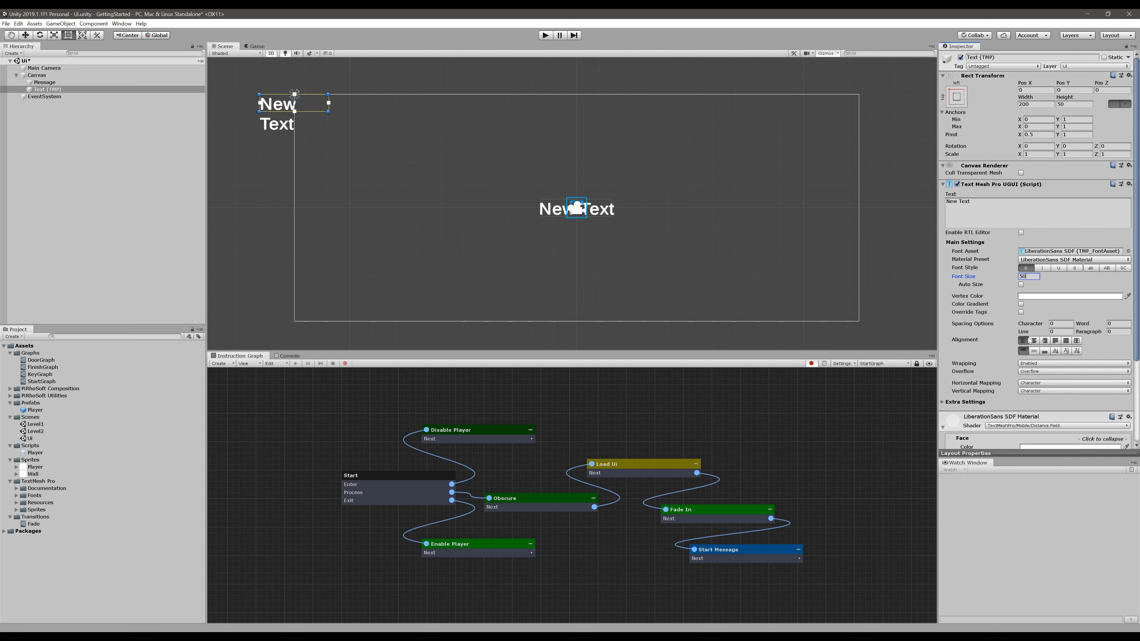
{"action": "left_click", "coordinate": [1041, 363]}
{"action": "left_click", "coordinate": [1041, 372]}
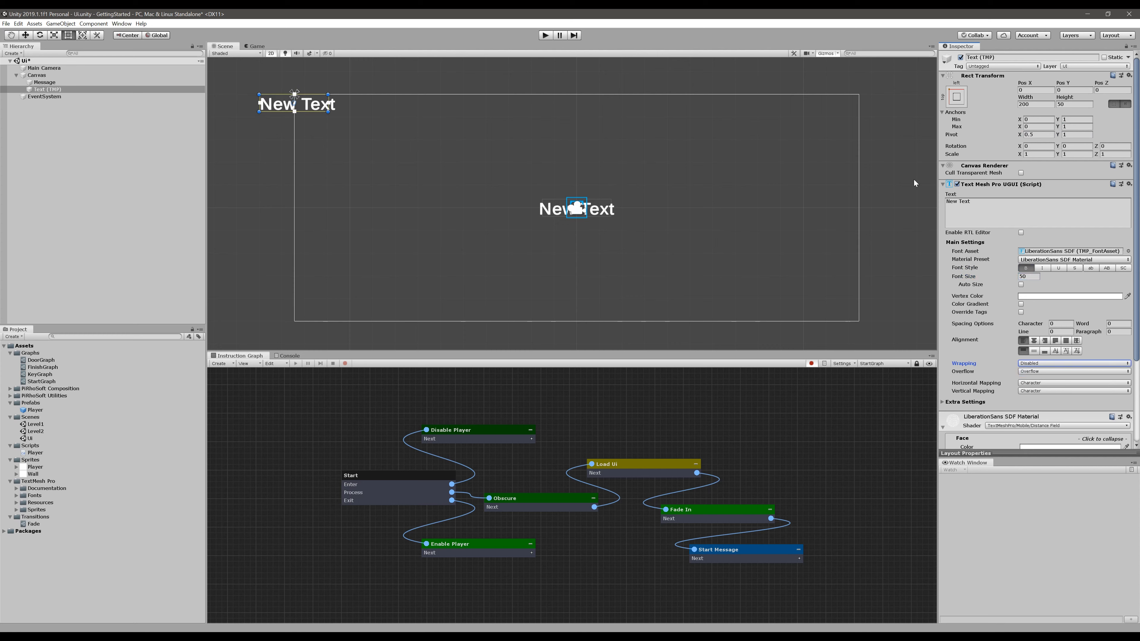
- Set the new text's pivot X to 0 and save the UI scene
{"action": "key", "text": "ctrl+s"}
{"action": "type", "text": "0"}
{"action": "left_click", "coordinate": [931, 113]}
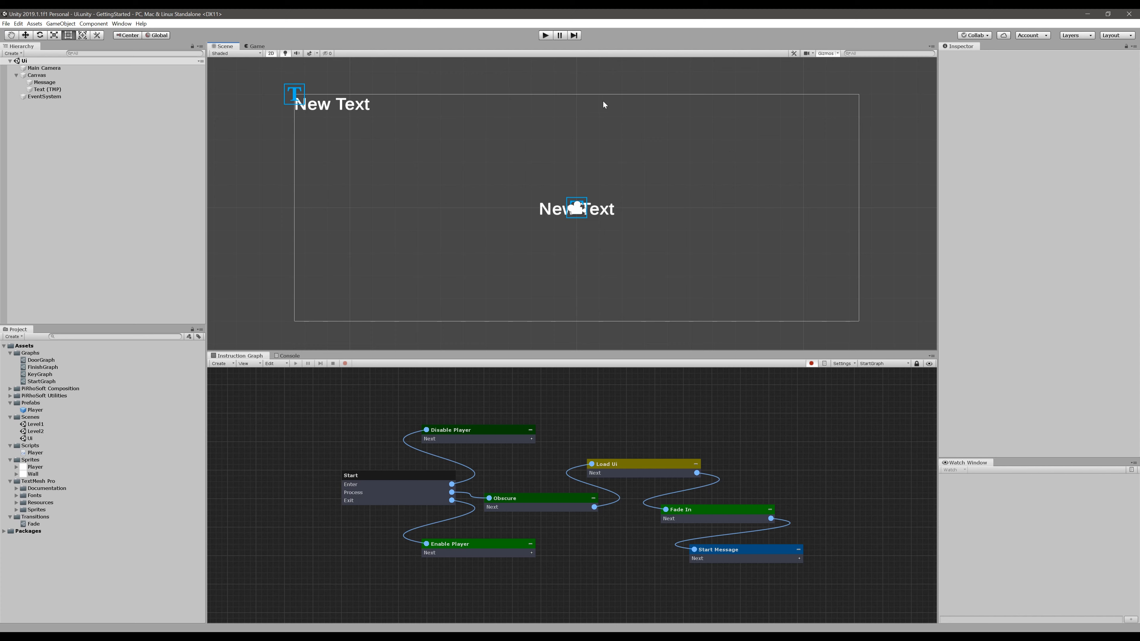
- Add a Number Binding component to the top-left text object
{"action": "left_click", "coordinate": [367, 110]}
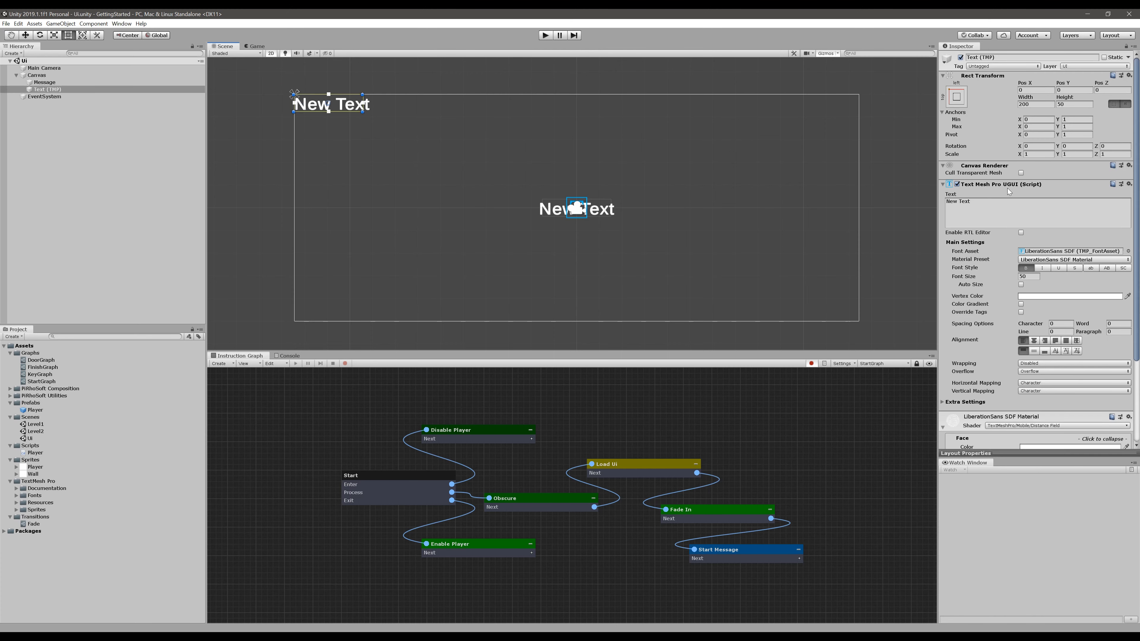
{"action": "scroll", "coordinate": [1007, 192], "scroll_direction": "down", "scroll_amount": 4}
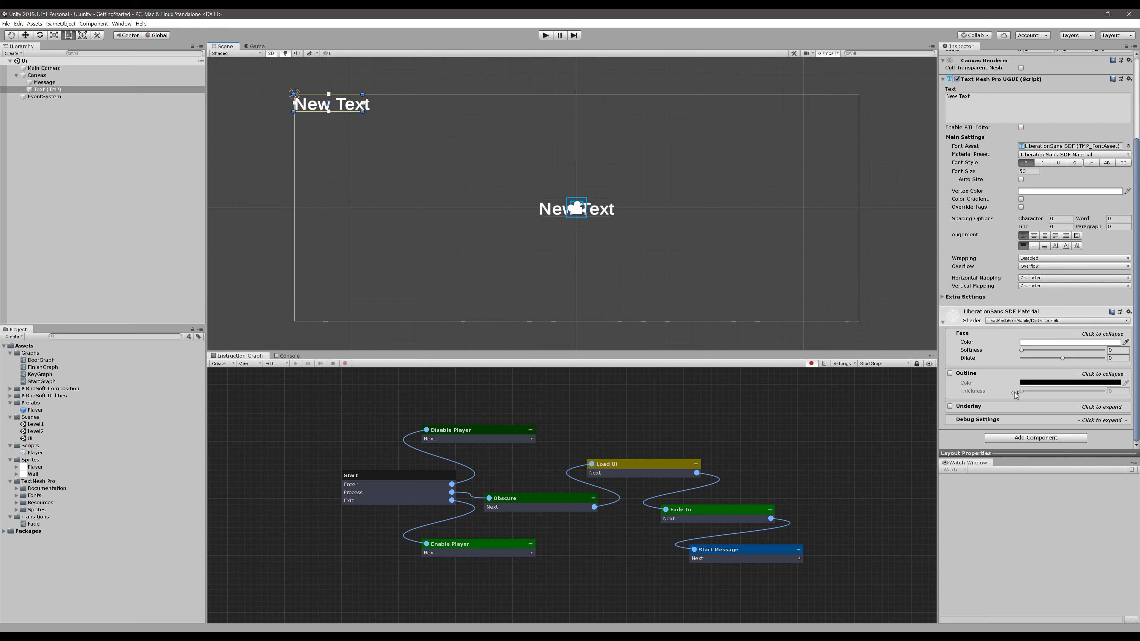
{"action": "left_click", "coordinate": [1029, 437]}
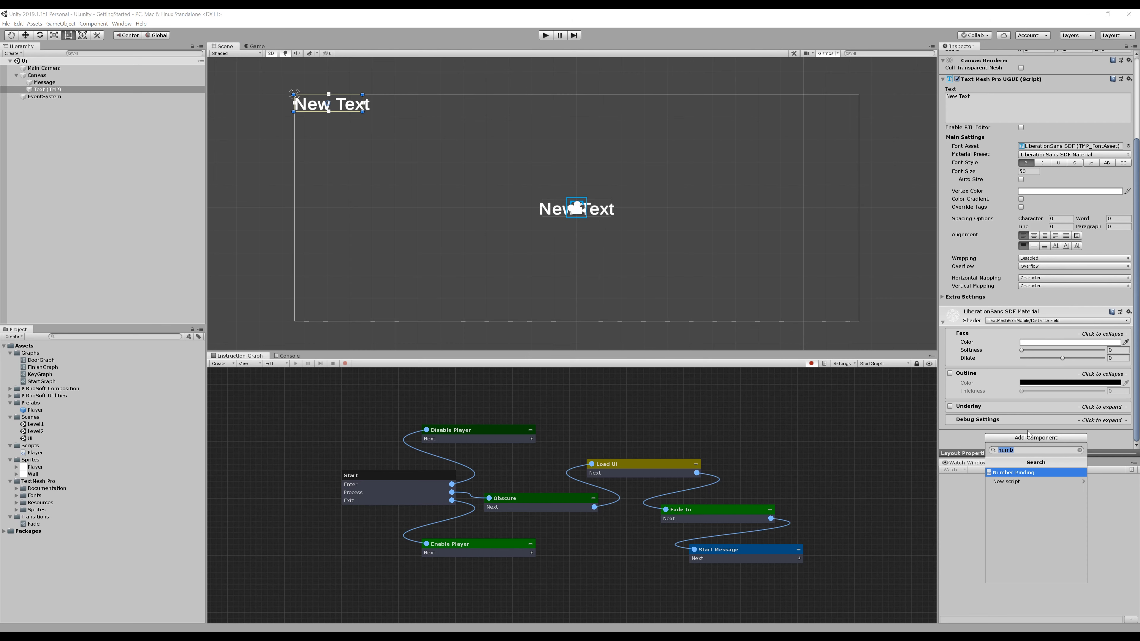
{"action": "key", "text": "Return"}
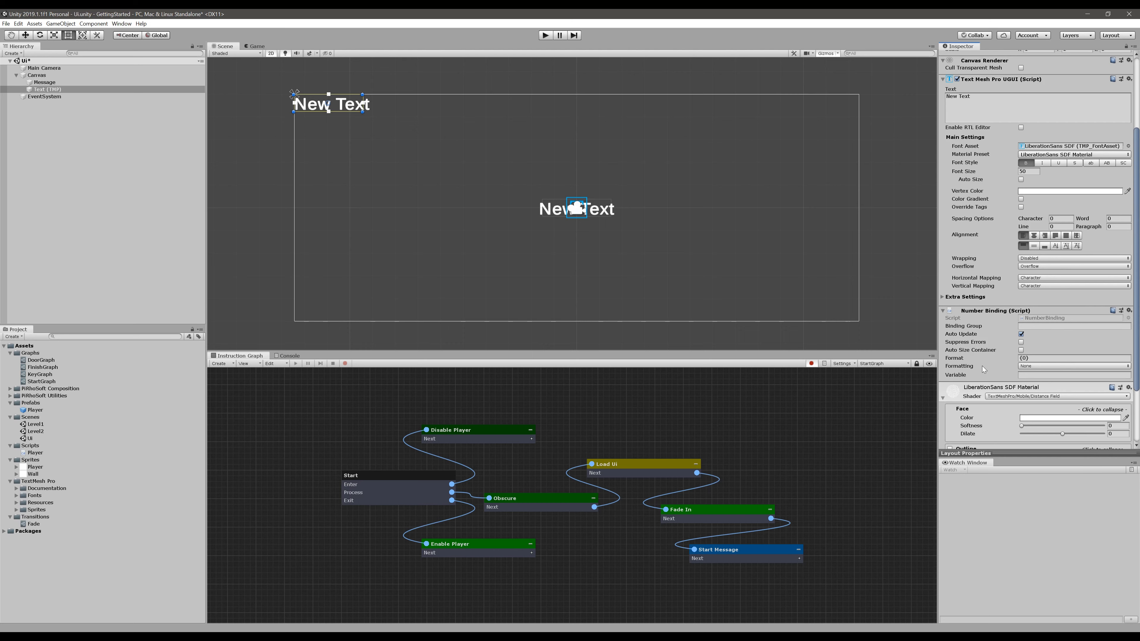
- Set the Number Binding's variable to global.KeyCount and save the scene
{"action": "left_click", "coordinate": [1001, 372]}
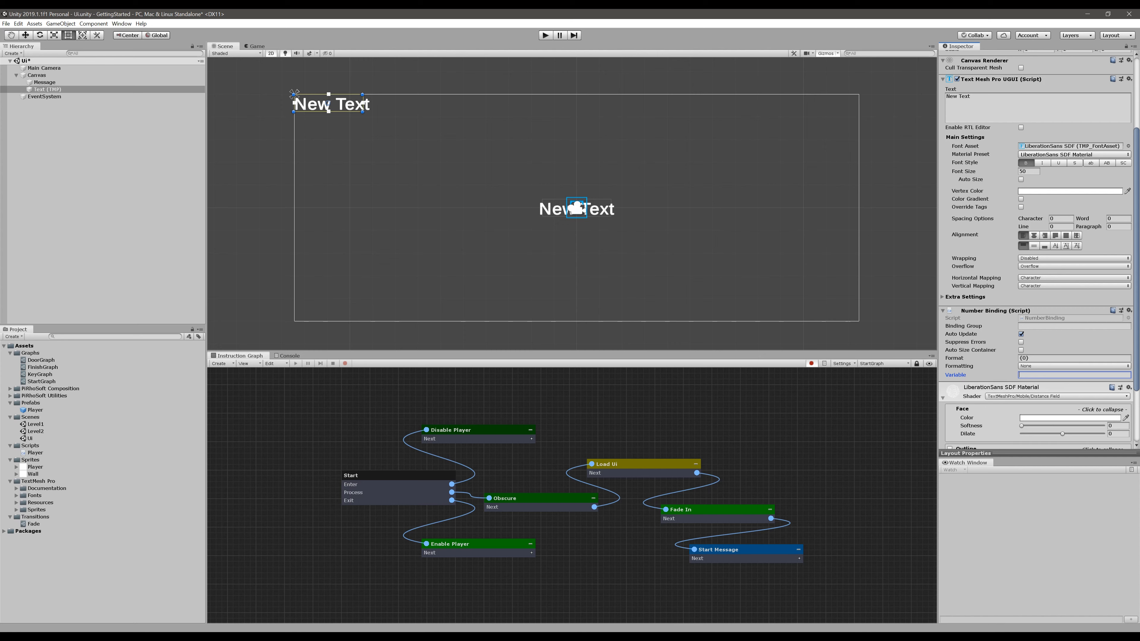
{"action": "type", "text": "bal."}
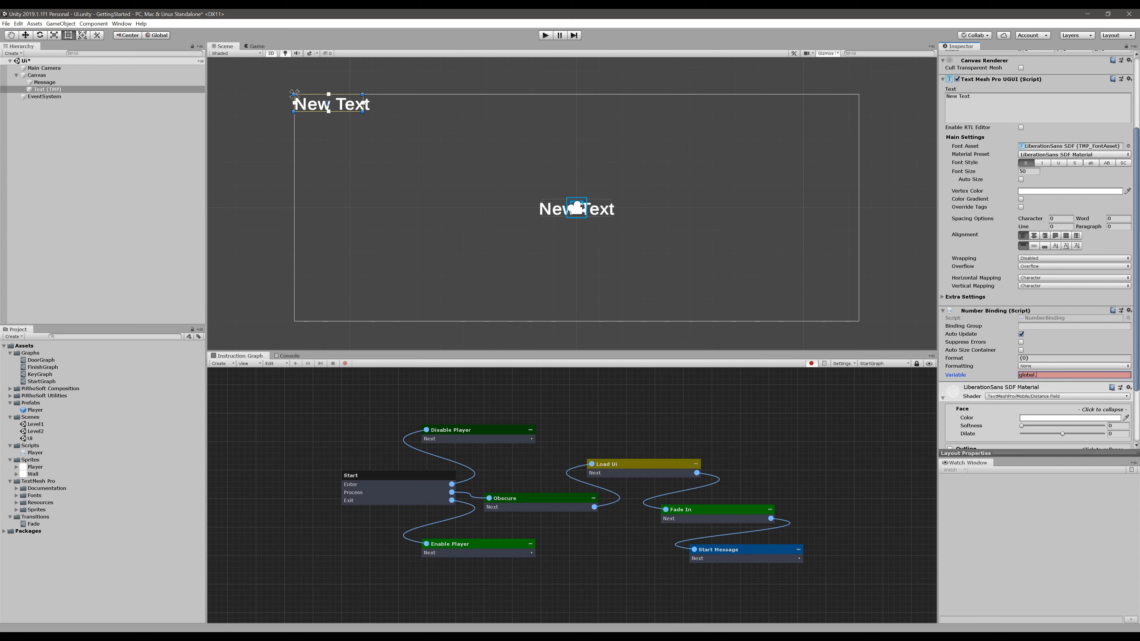
{"action": "type", "text": "KeyCount"}
{"action": "key", "text": "ctrl+s"}
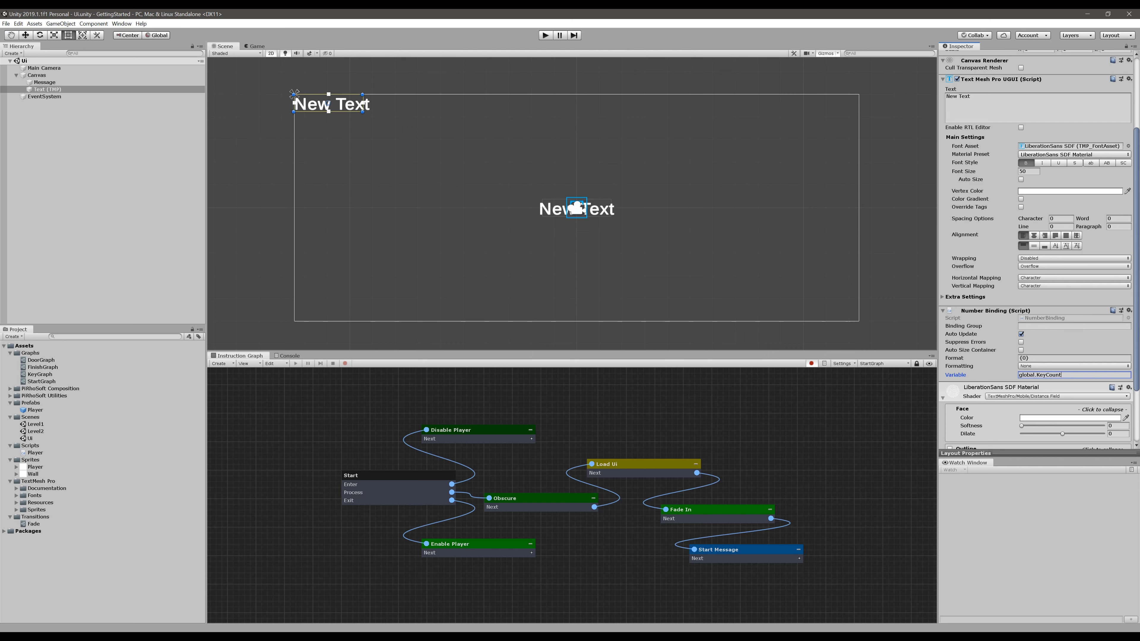
{"action": "mouse_move", "coordinate": [982, 352]}
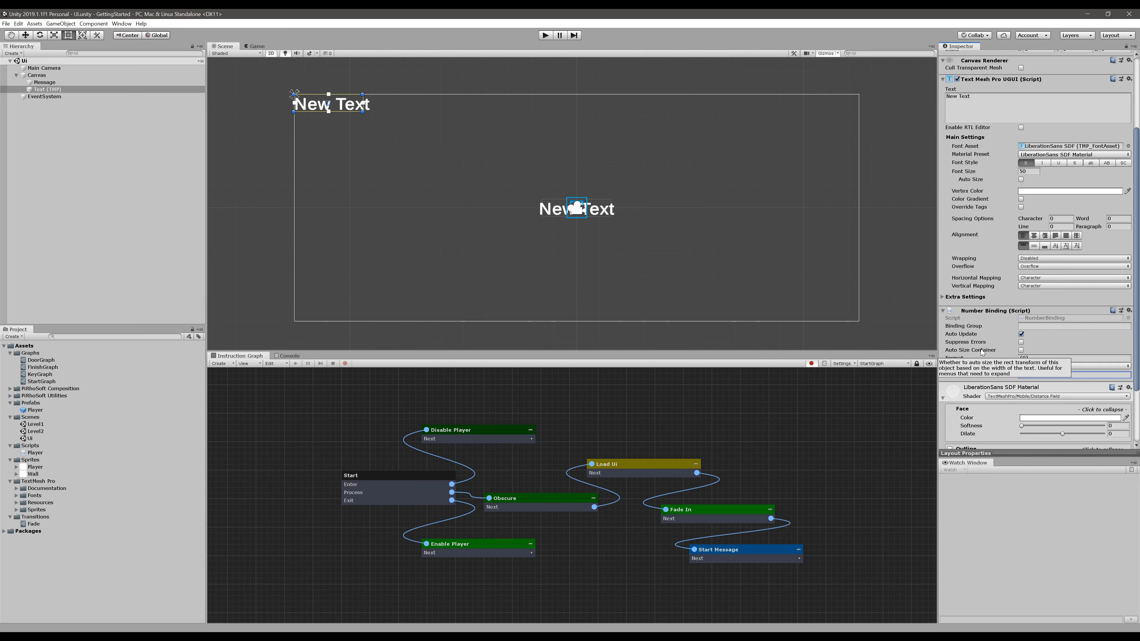
{"action": "left_click", "coordinate": [898, 272]}
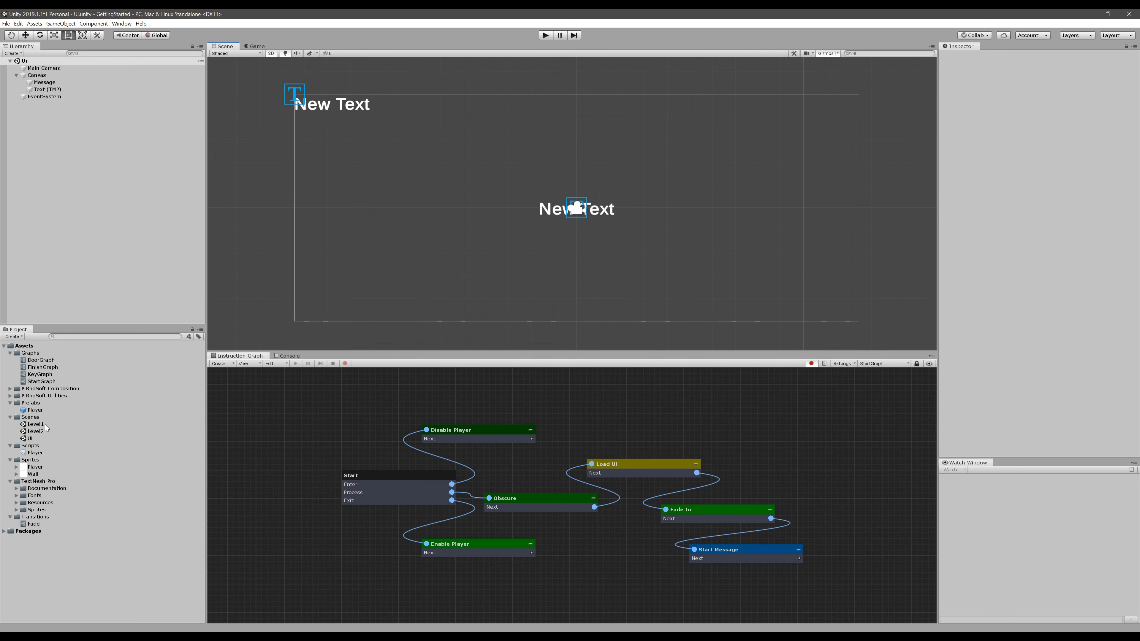
- Test the key counter by playing the Level1 scene with KeyCount watch values of 5 and 7, and stop play mode
{"action": "double_click", "coordinate": [36, 424]}
{"action": "key", "text": "ctrl+p"}
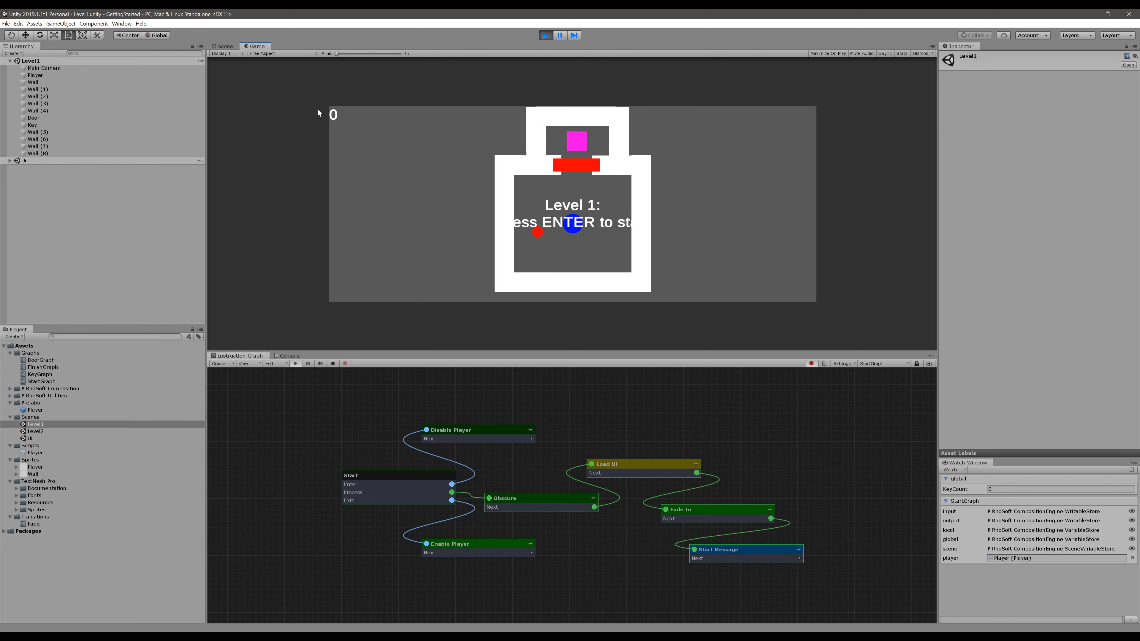
{"action": "left_click", "coordinate": [1002, 489]}
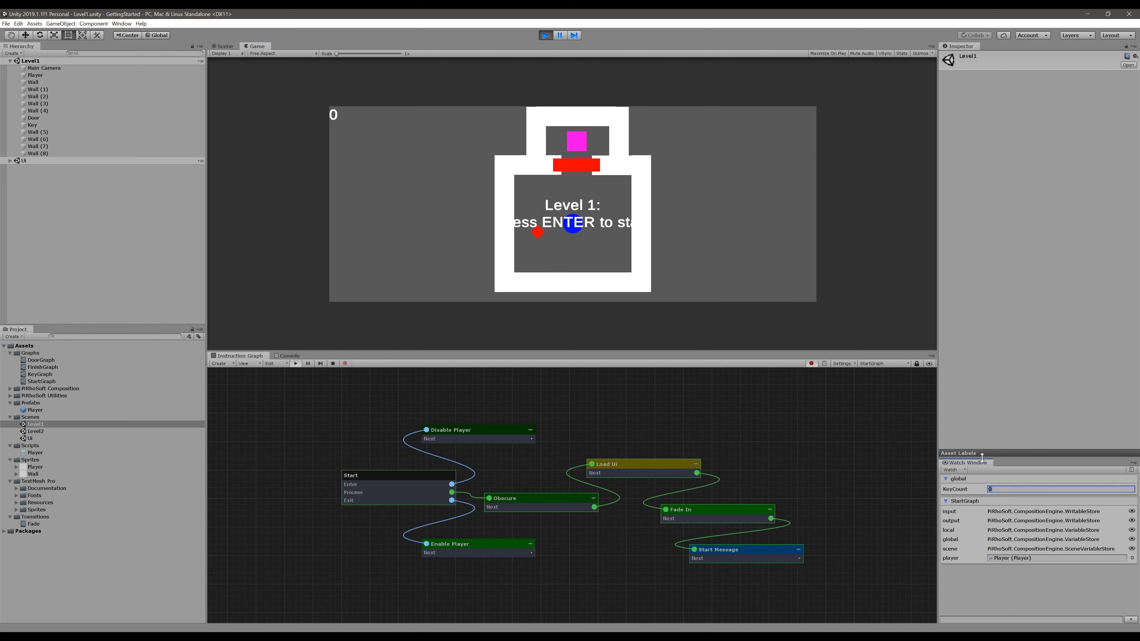
{"action": "type", "text": "5"}
{"action": "key", "text": "BackSpace"}
{"action": "type", "text": "7"}
{"action": "key", "text": "BackSpace"}
{"action": "left_click", "coordinate": [856, 218]}
{"action": "left_click", "coordinate": [547, 35]}
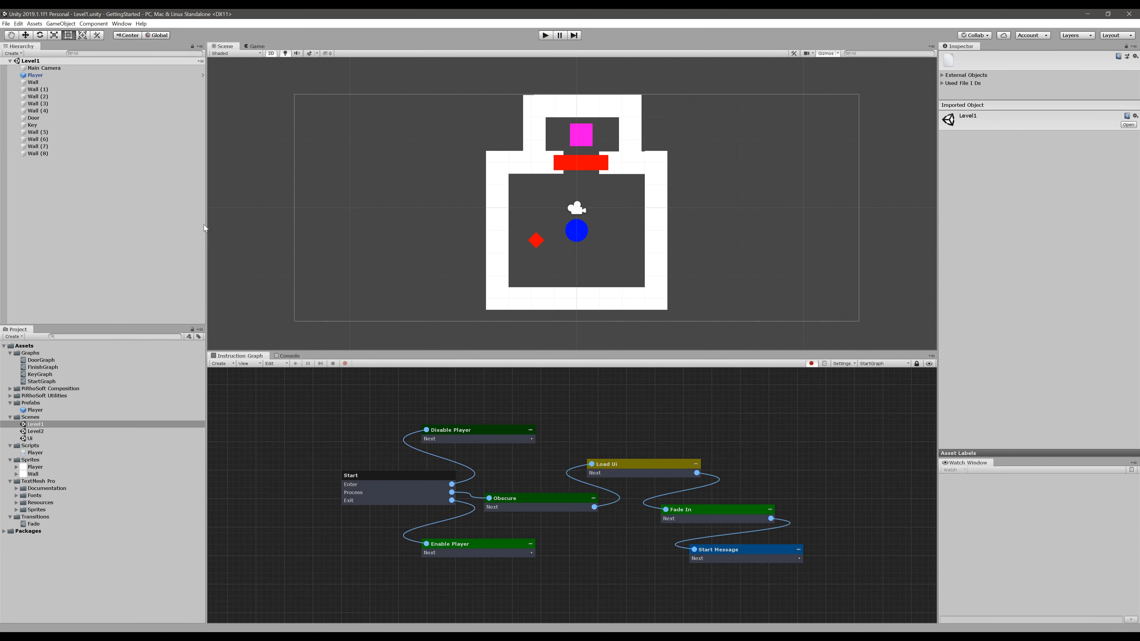
- Reopen the UI scene and set the top-left text's Number Binding format to "Keys: {0}"
{"action": "double_click", "coordinate": [27, 438]}
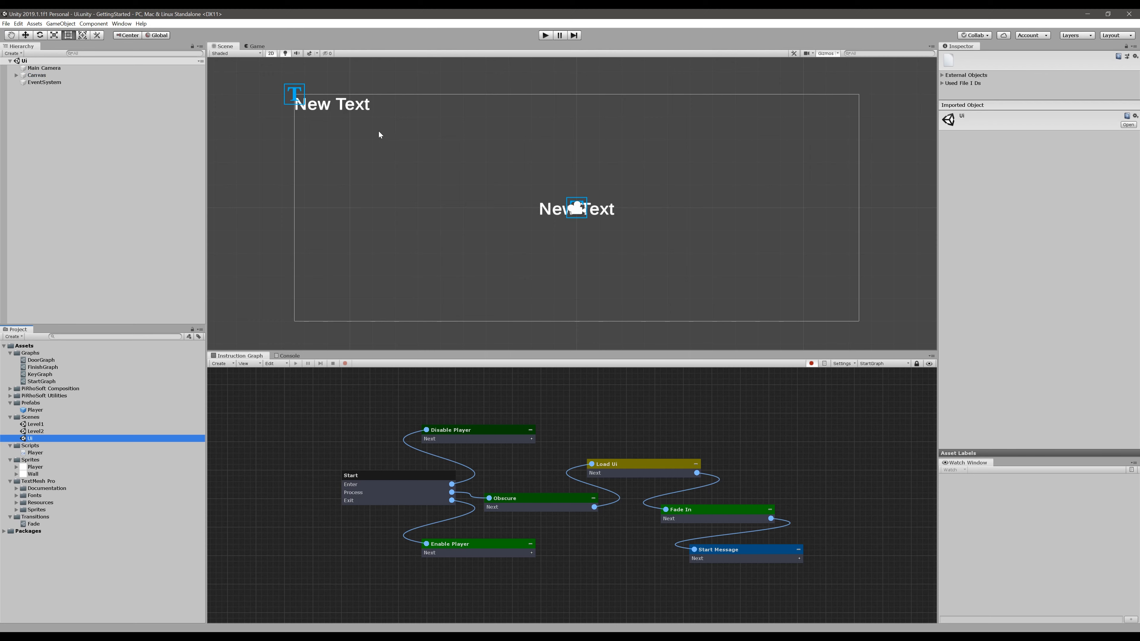
{"action": "left_click", "coordinate": [301, 110]}
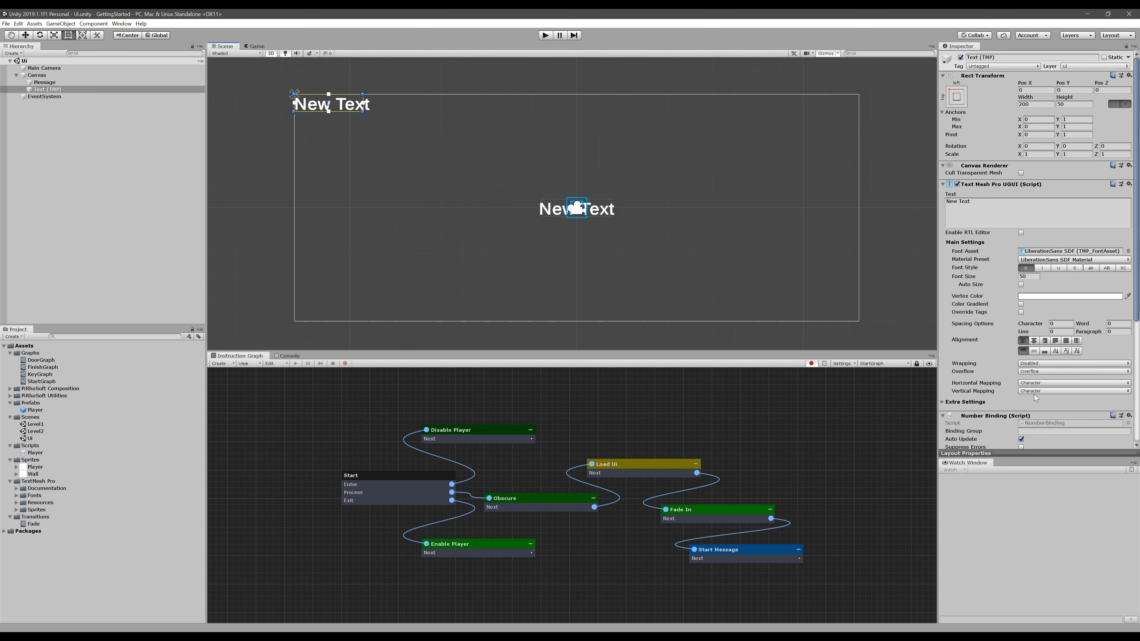
{"action": "scroll", "coordinate": [1034, 397], "scroll_direction": "down", "scroll_amount": 5}
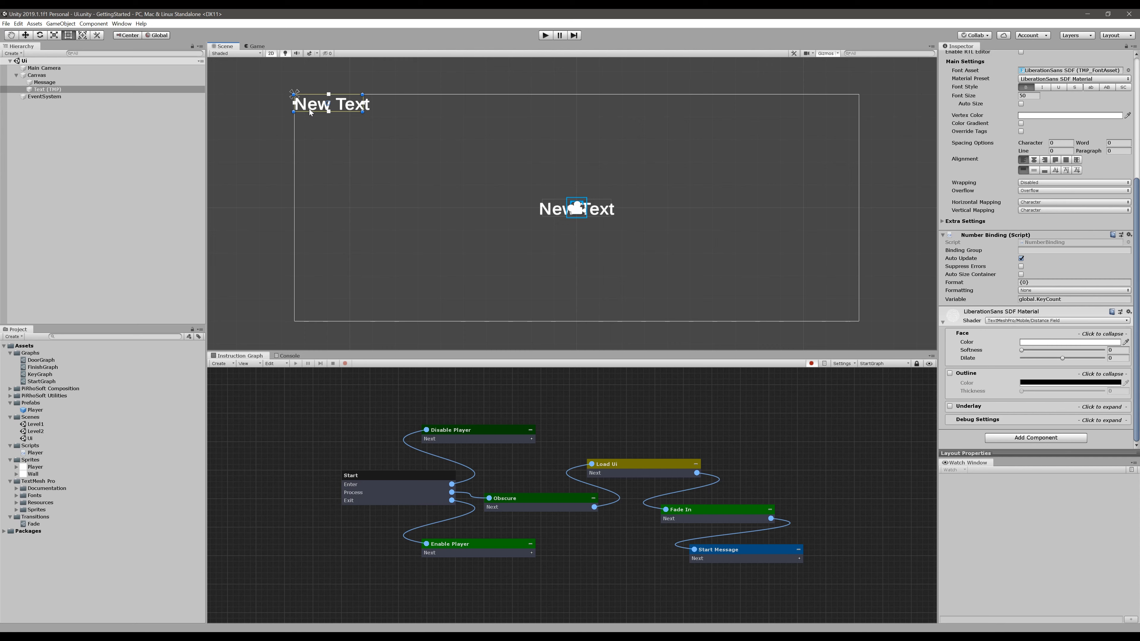
{"action": "left_click", "coordinate": [1072, 282]}
{"action": "left_click", "coordinate": [1023, 282]}
{"action": "type", "text": "Keys"}
{"action": "key", "text": "Return"}
{"action": "left_click", "coordinate": [1047, 282]}
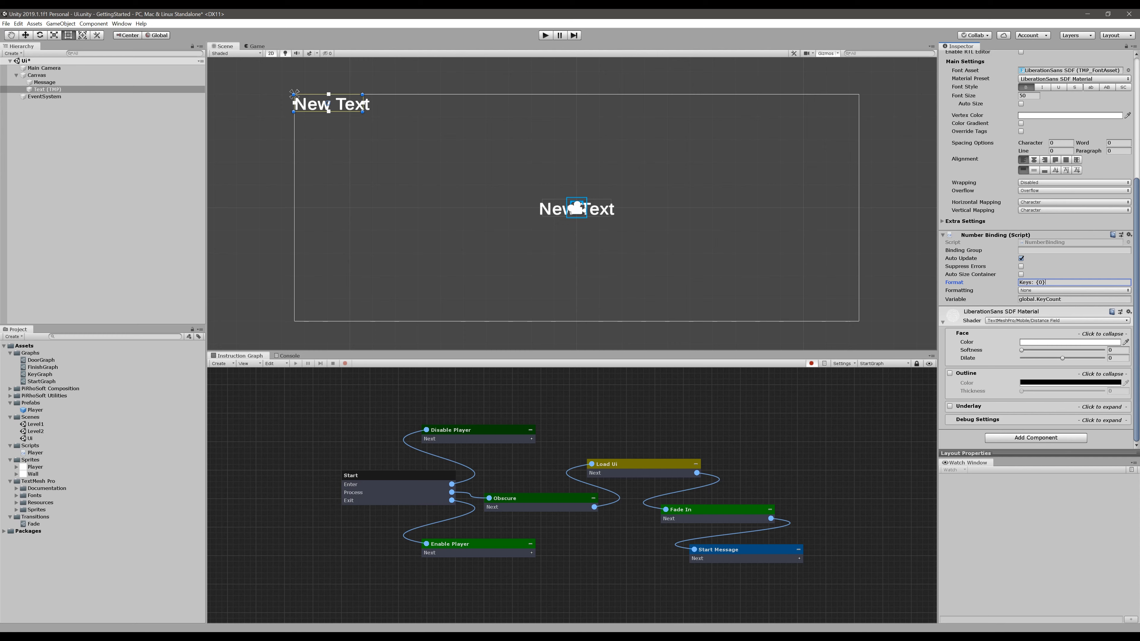
{"action": "key", "text": "shift+Left"}
{"action": "key", "text": "shift+Left"}
{"action": "key", "text": "shift+Left"}
{"action": "key", "text": "shift+Right"}
- Set the Number Binding's formatting to Number with Rounded number formatting
{"action": "left_click", "coordinate": [1041, 290]}
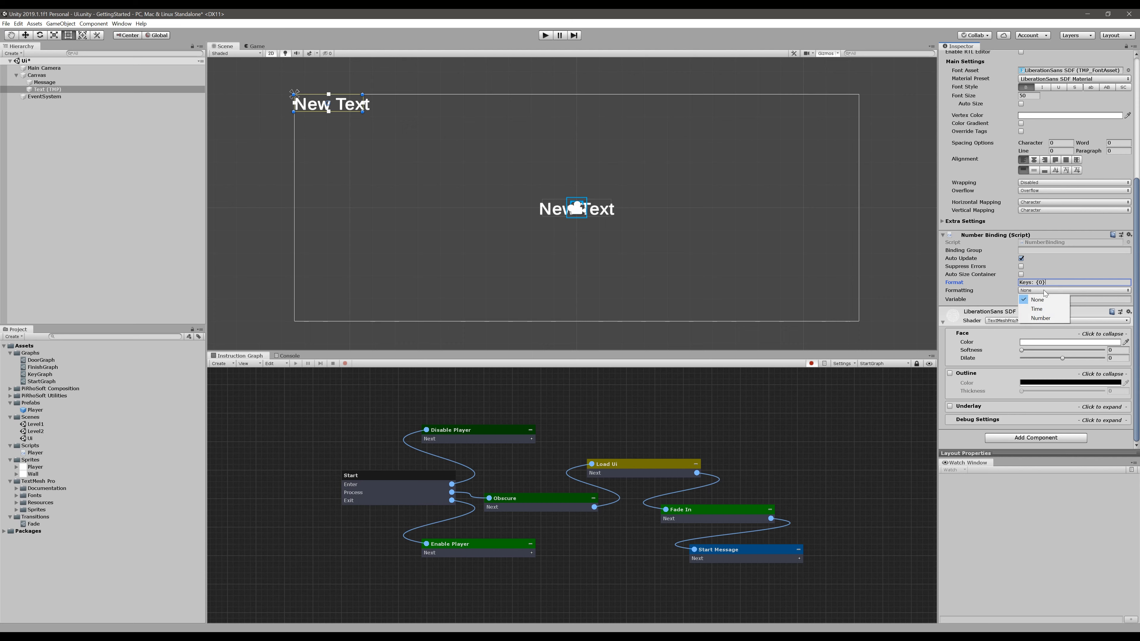
{"action": "left_click", "coordinate": [1041, 318]}
{"action": "left_click", "coordinate": [1030, 299]}
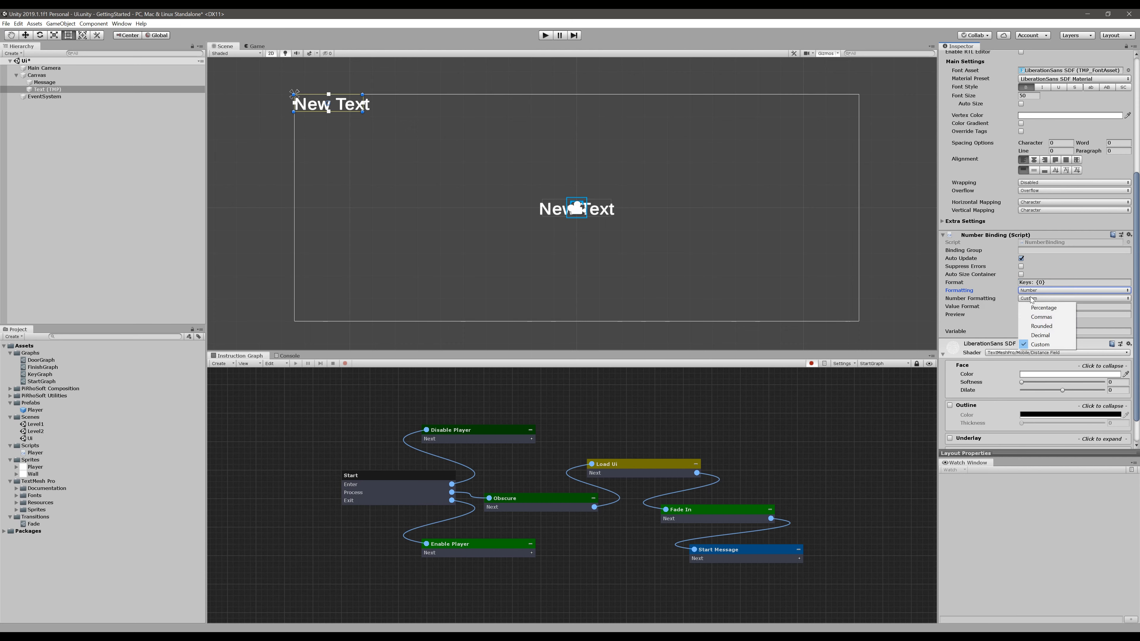
{"action": "left_click", "coordinate": [1041, 326]}
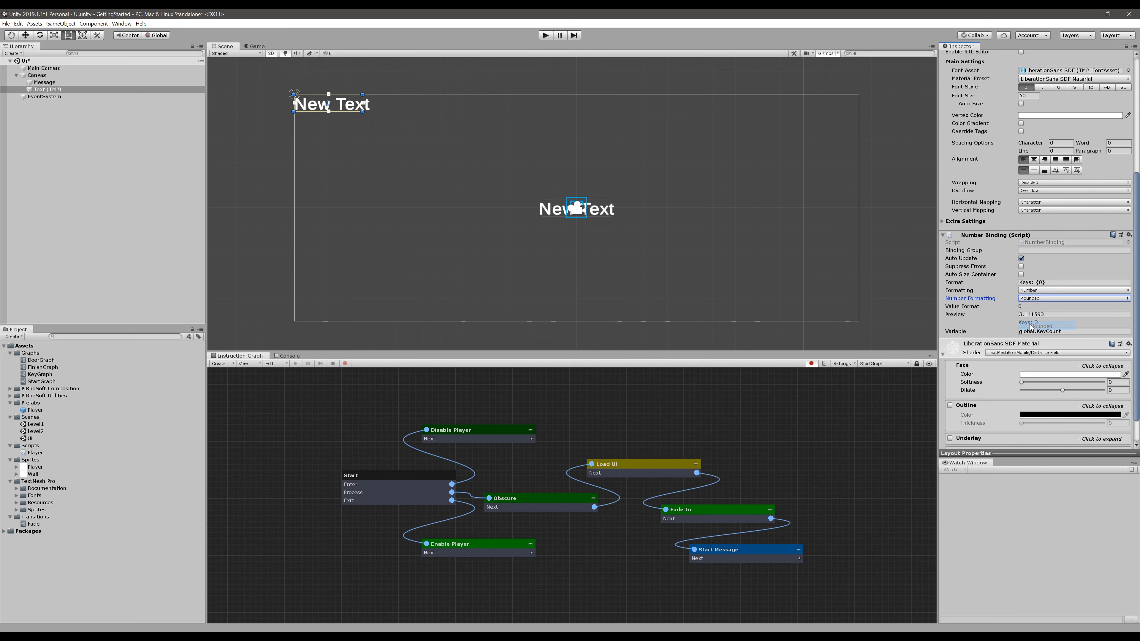
- Preview the Number Binding with the value 500, keep the Rounded number formatting, and save the scene
{"action": "left_click", "coordinate": [960, 314]}
{"action": "type", "text": "500"}
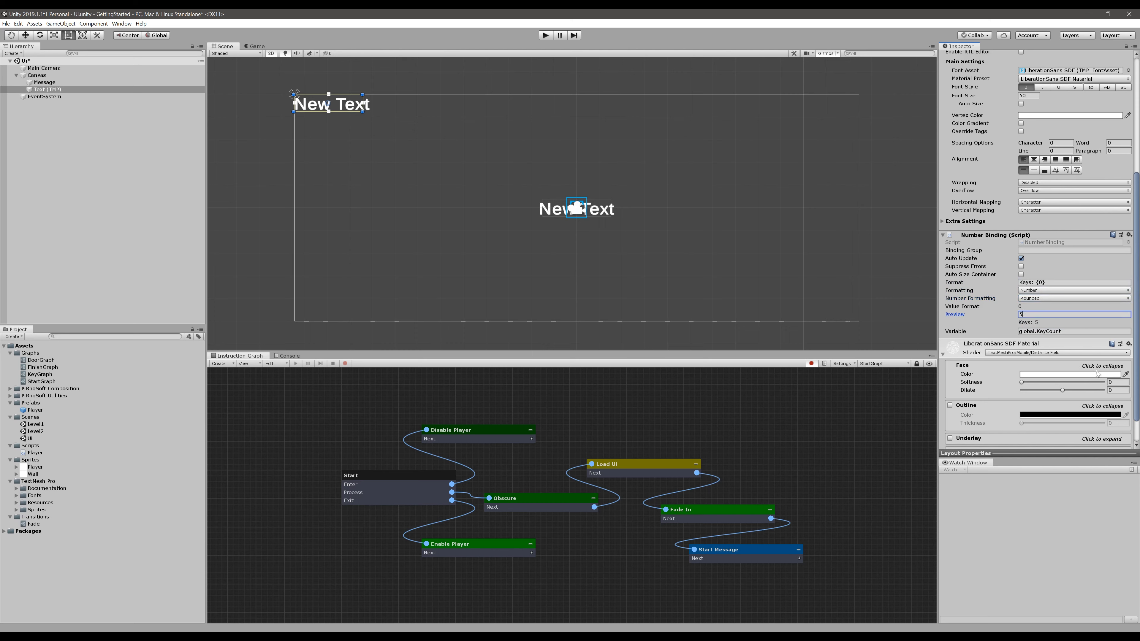
{"action": "left_click", "coordinate": [1021, 299]}
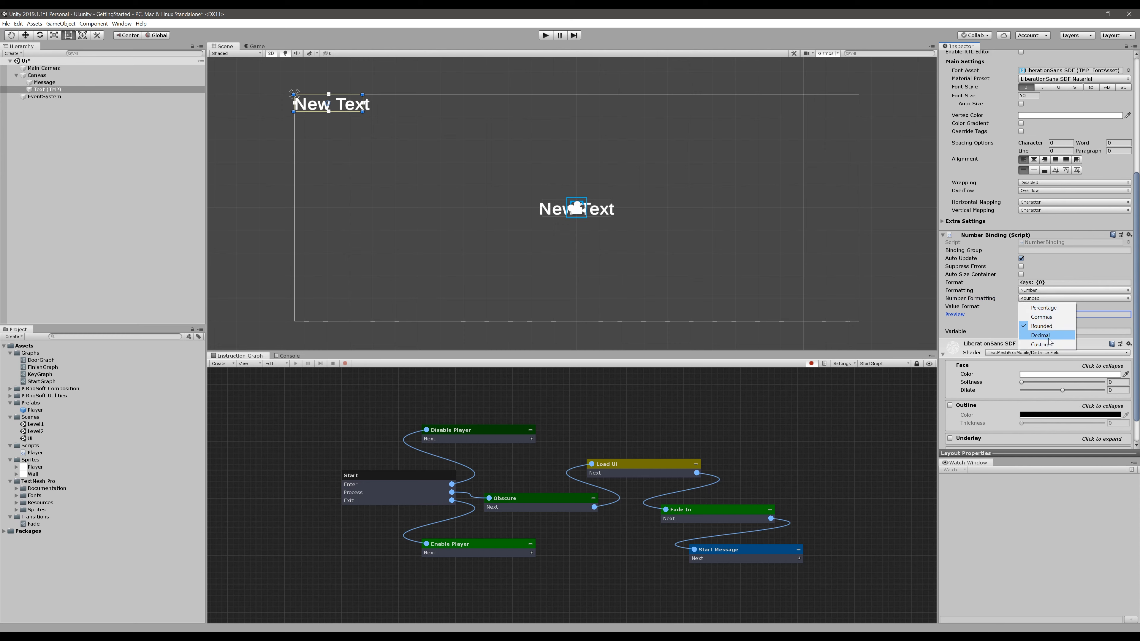
{"action": "left_click", "coordinate": [1046, 326]}
{"action": "left_click", "coordinate": [1036, 291]}
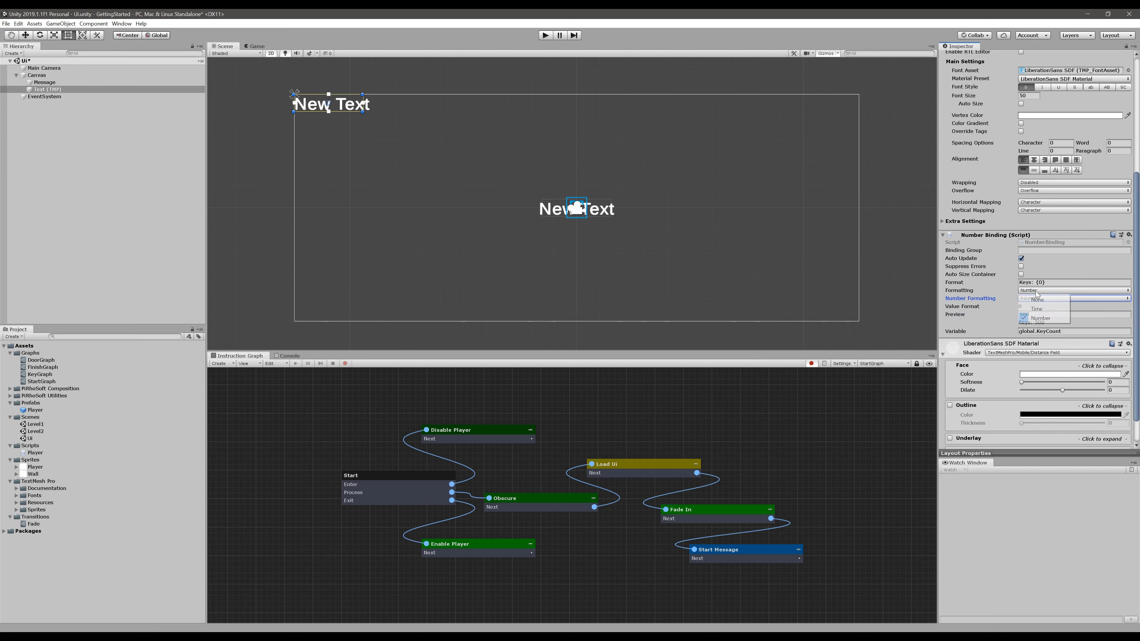
{"action": "left_click", "coordinate": [965, 313]}
{"action": "left_click", "coordinate": [990, 308]}
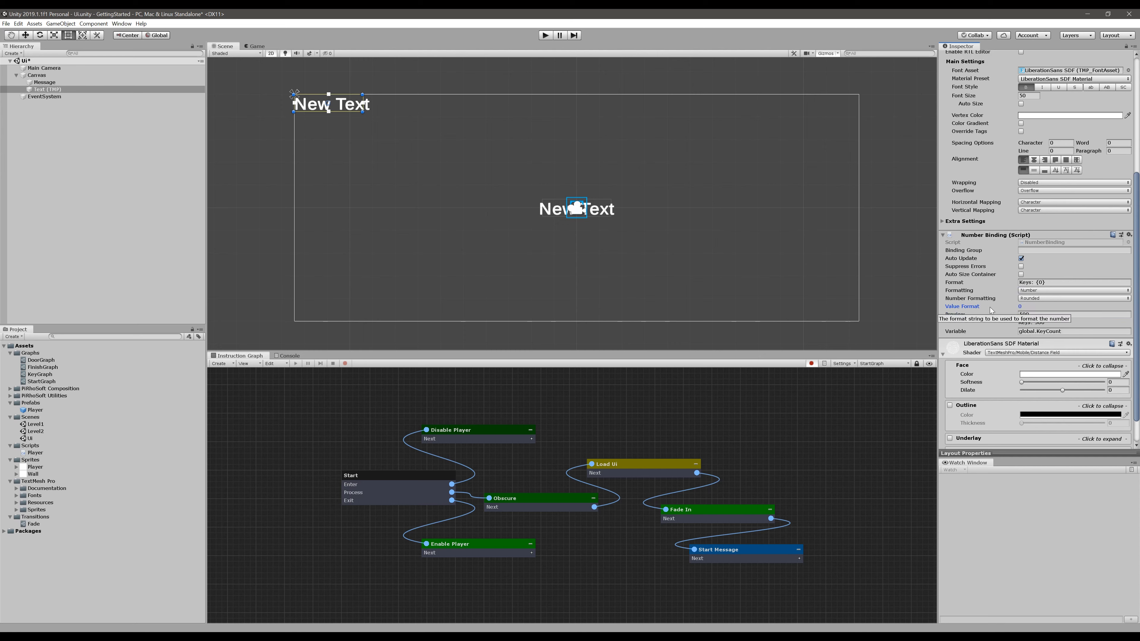
{"action": "key", "text": "ctrl+s"}
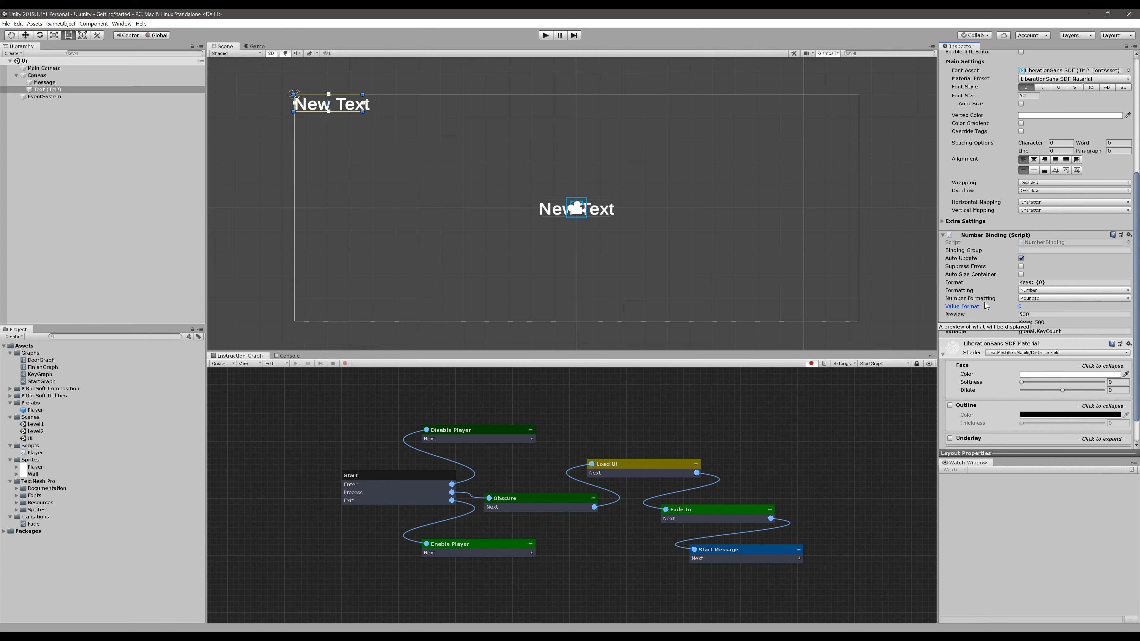
- Add an Enable Binding component to the top-left text and assign its own Text Mesh Pro UGUI component as the bound object
{"action": "left_click", "coordinate": [903, 217]}
{"action": "left_click", "coordinate": [309, 95]}
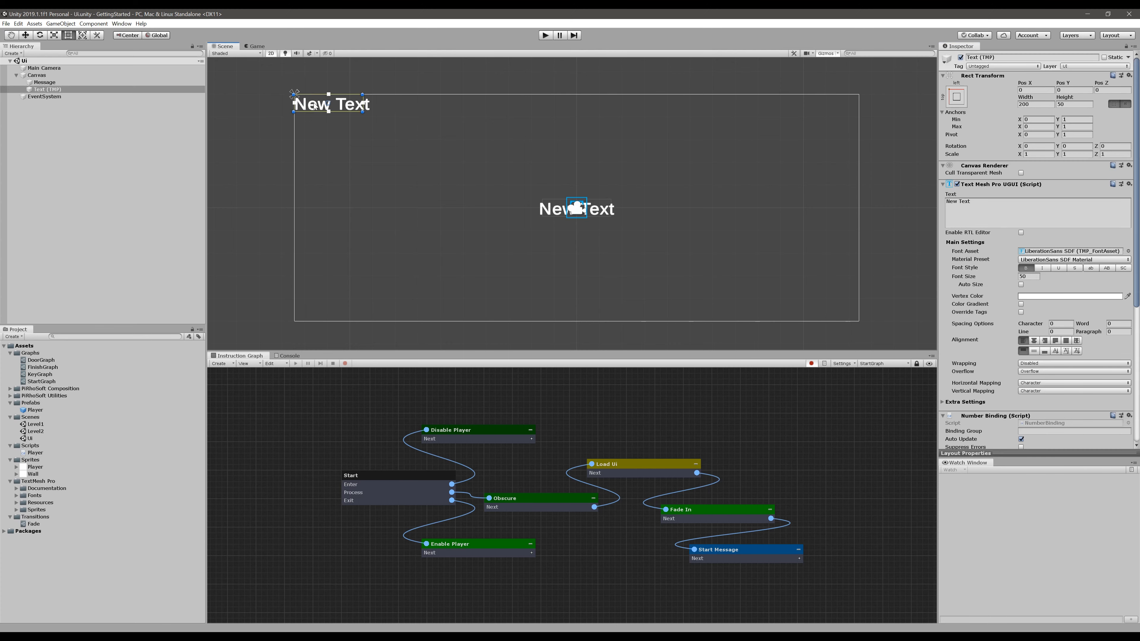
{"action": "scroll", "coordinate": [1019, 391], "scroll_direction": "down", "scroll_amount": 5}
{"action": "left_click", "coordinate": [1030, 442]}
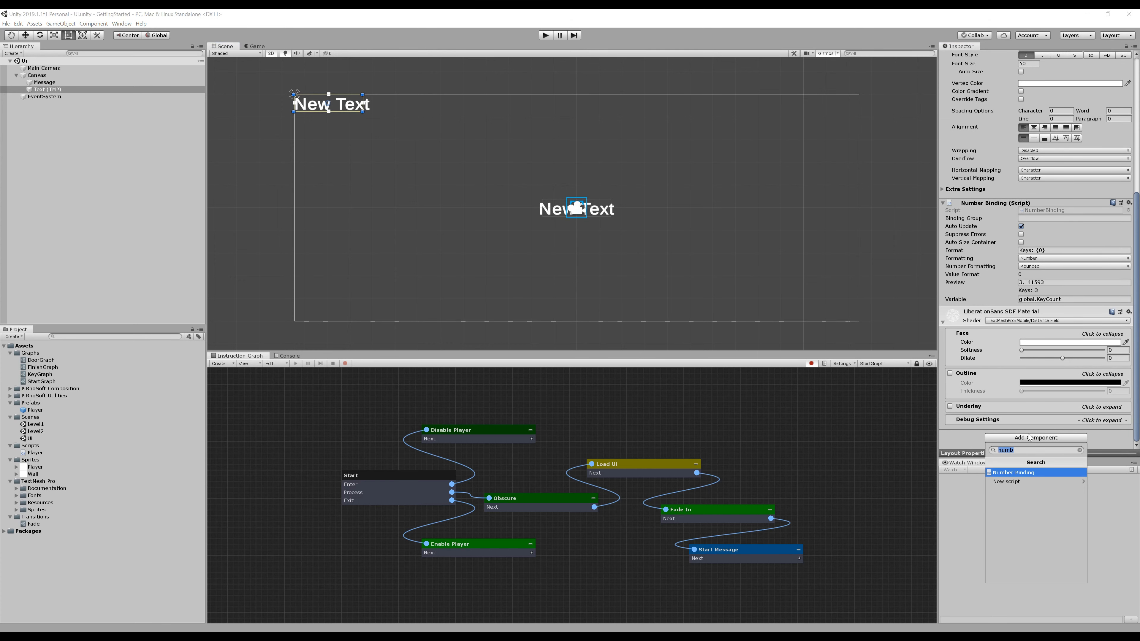
{"action": "type", "text": "en"}
{"action": "key", "text": "Return"}
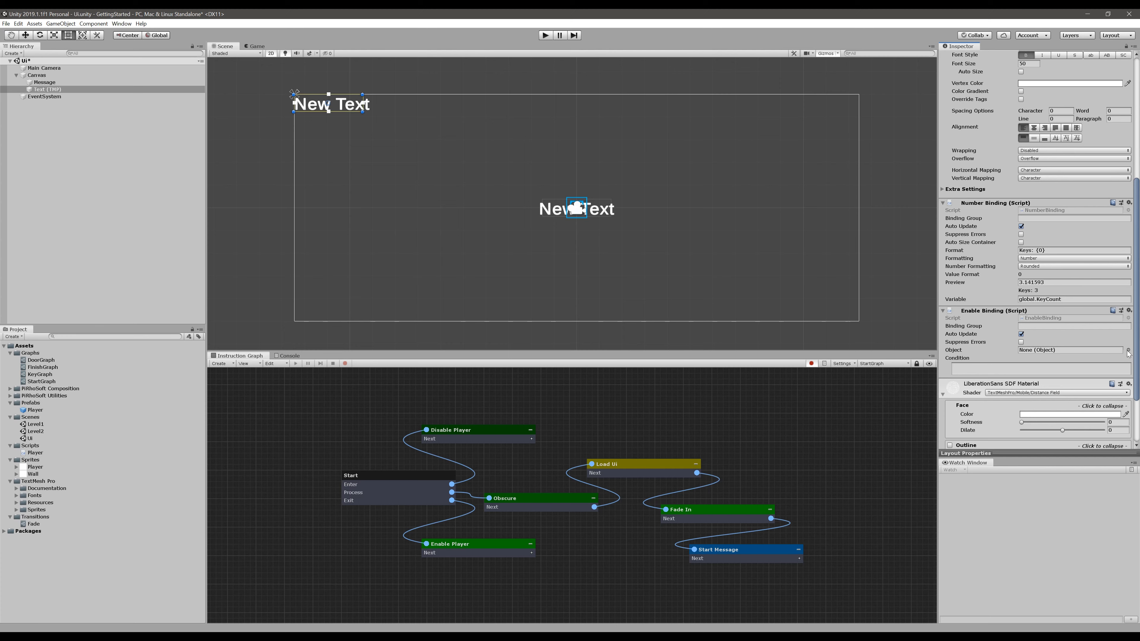
{"action": "scroll", "coordinate": [1130, 353], "scroll_direction": "up", "scroll_amount": 2}
{"action": "left_click_drag", "start_coordinate": [1021, 51], "coordinate": [1035, 435]}
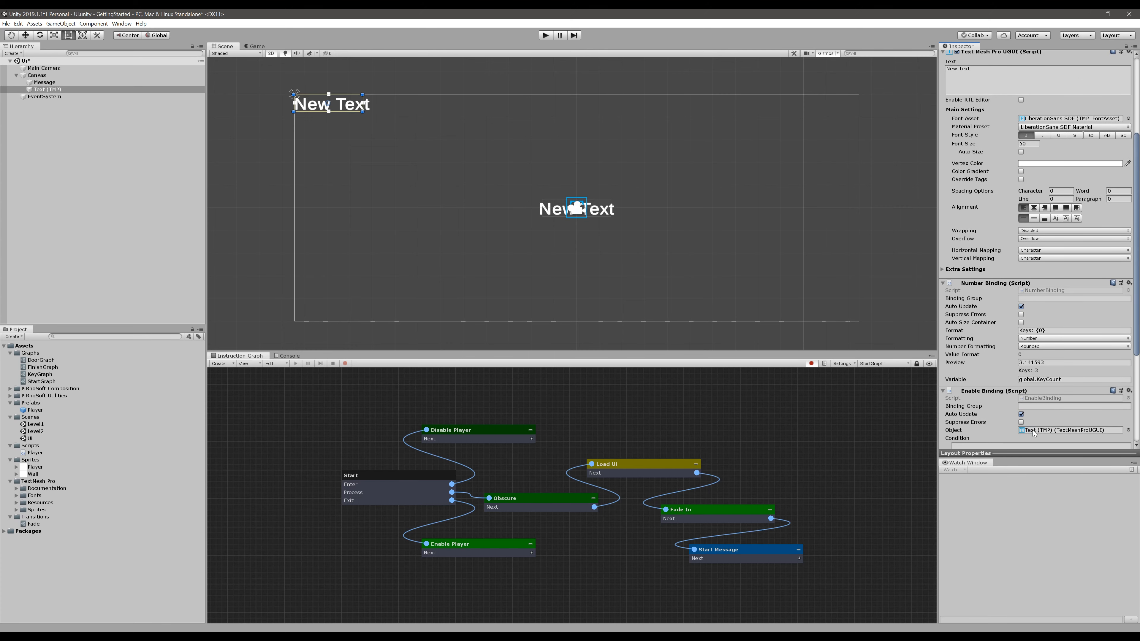
- Set the Enable Binding's condition on the top-left text to "global.GameStarted" and save the scene
{"action": "scroll", "coordinate": [1033, 425], "scroll_direction": "down", "scroll_amount": 2}
{"action": "left_click", "coordinate": [1002, 373]}
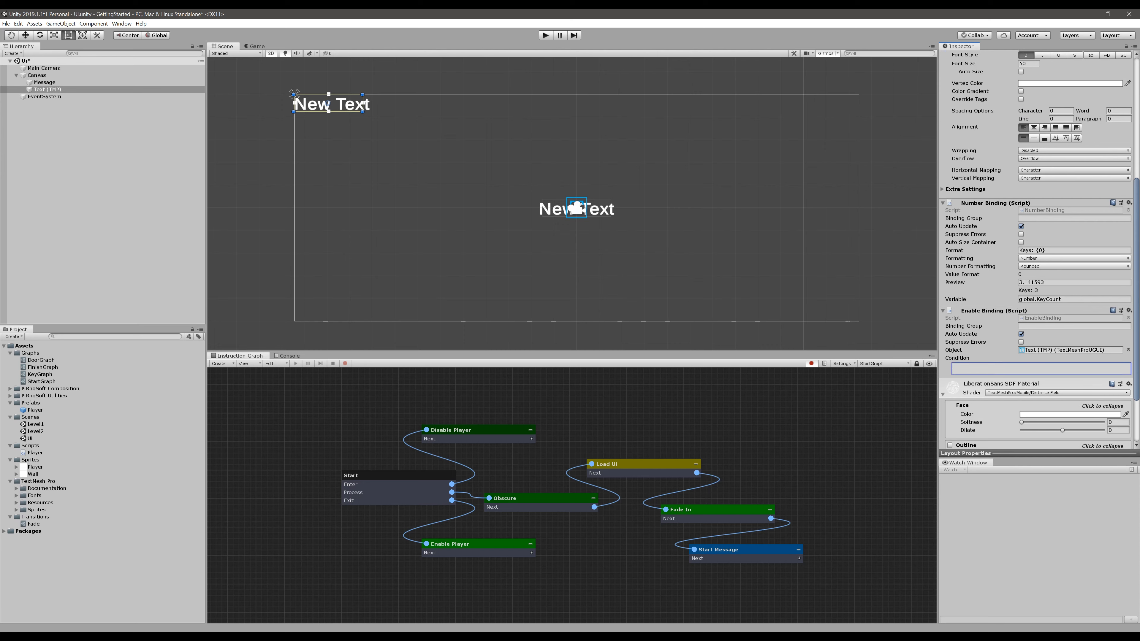
{"action": "type", "text": "global."}
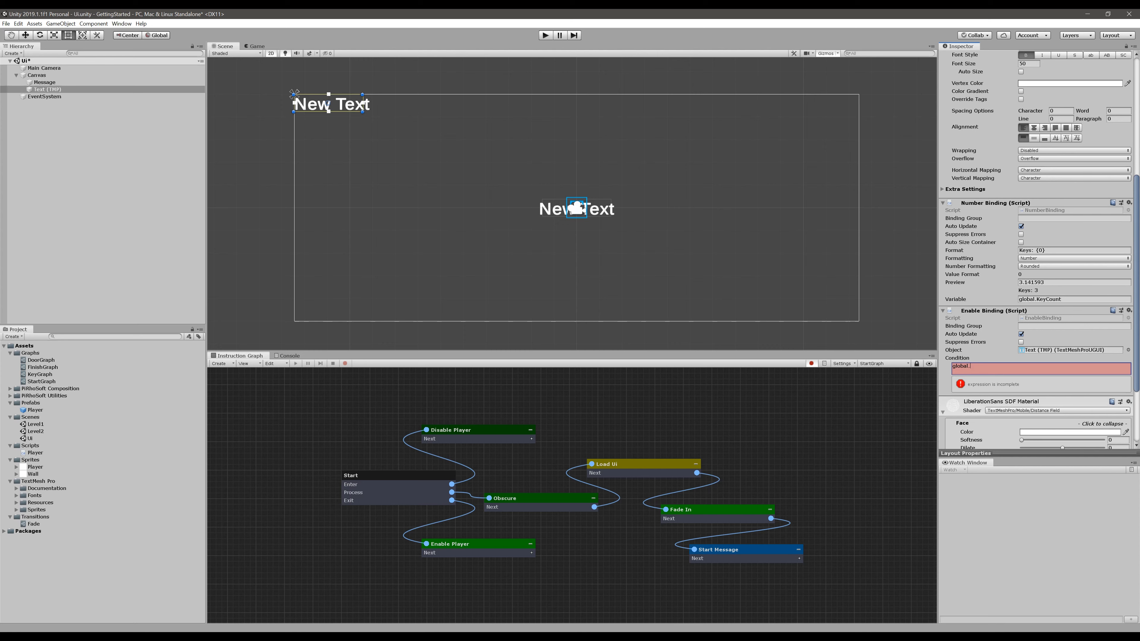
{"action": "type", "text": "GameStarted"}
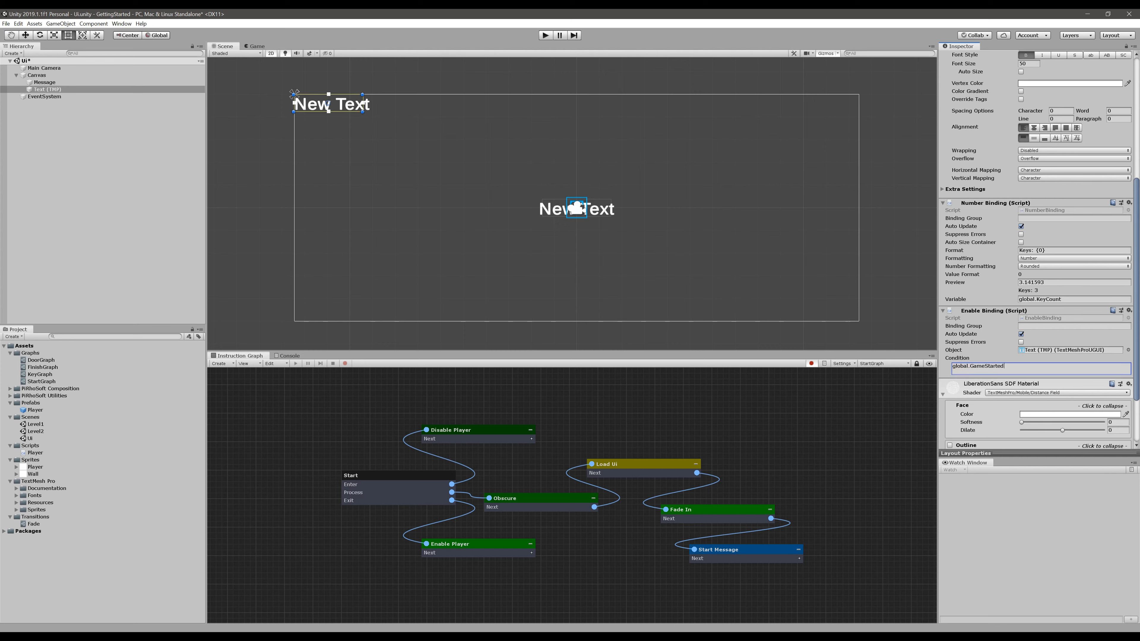
{"action": "key", "text": "ctrl+s"}
{"action": "key", "text": "ctrl+a"}
{"action": "key", "text": "Right"}
{"action": "left_click", "coordinate": [909, 274]}
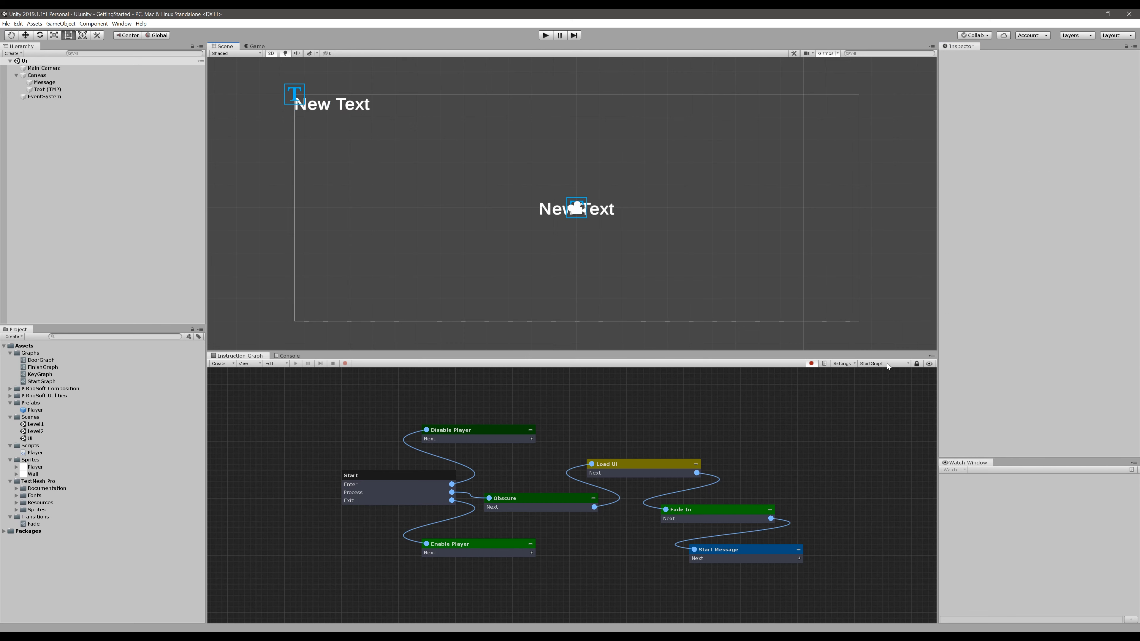
- Add an Expression node to StartGraph and place it just below the Start Message node
{"action": "mouse_move", "coordinate": [812, 443]}
{"action": "middle_mouse_down"}
{"action": "mouse_move", "coordinate": [723, 425]}
{"action": "mouse_move", "coordinate": [759, 431]}
{"action": "middle_mouse_up"}
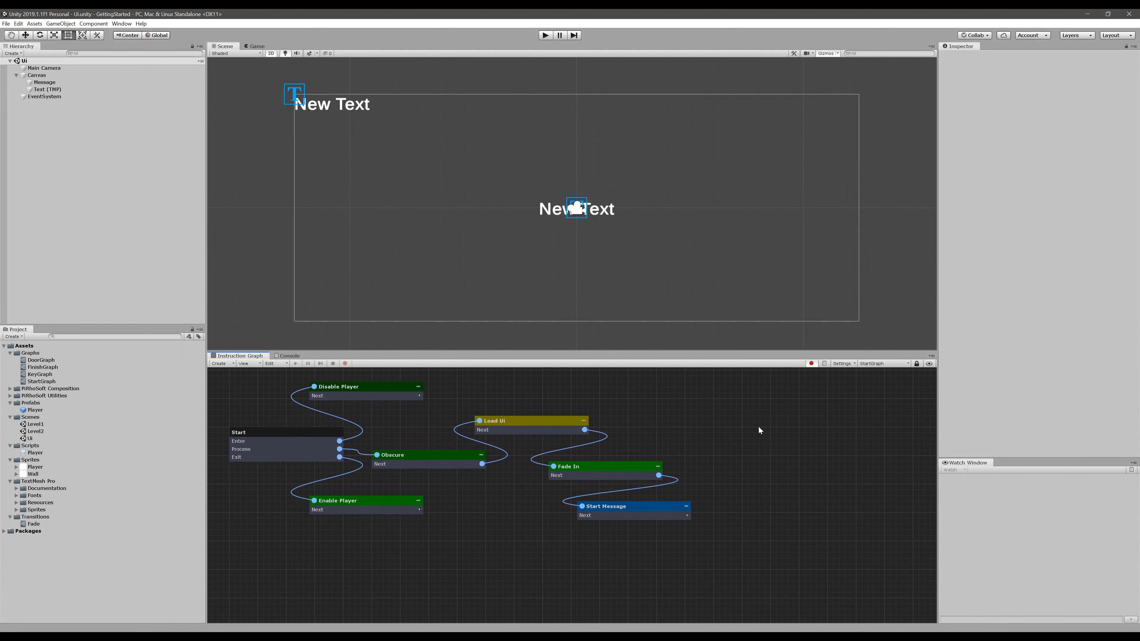
{"action": "right_click", "coordinate": [669, 554]}
{"action": "left_click", "coordinate": [686, 559]}
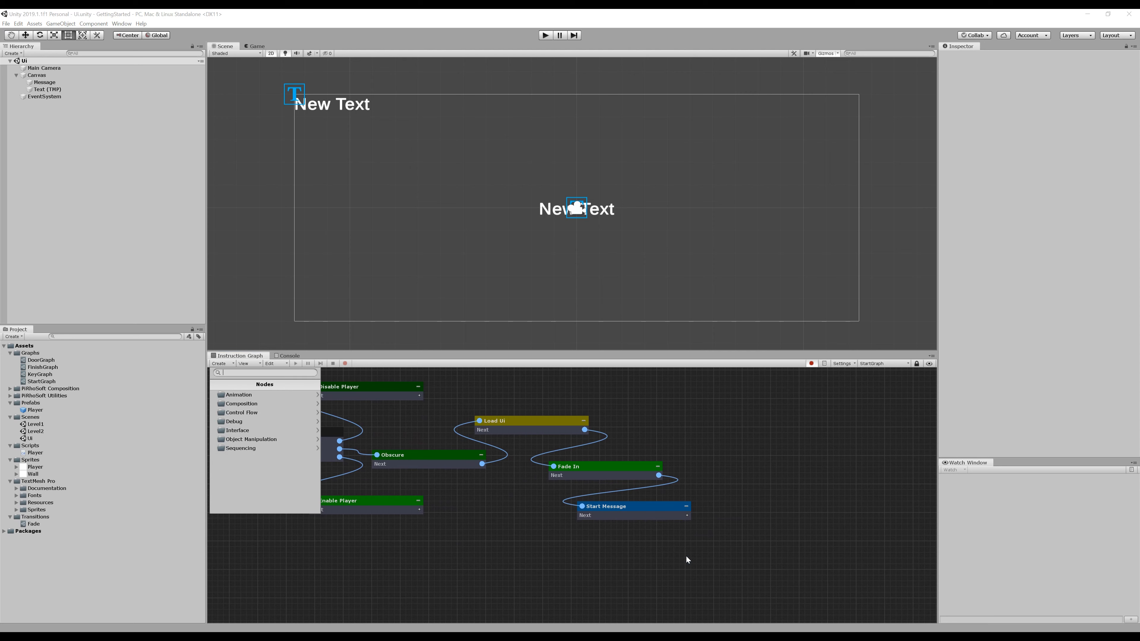
{"action": "type", "text": "ex"}
{"action": "key", "text": "Down"}
{"action": "key", "text": "Return"}
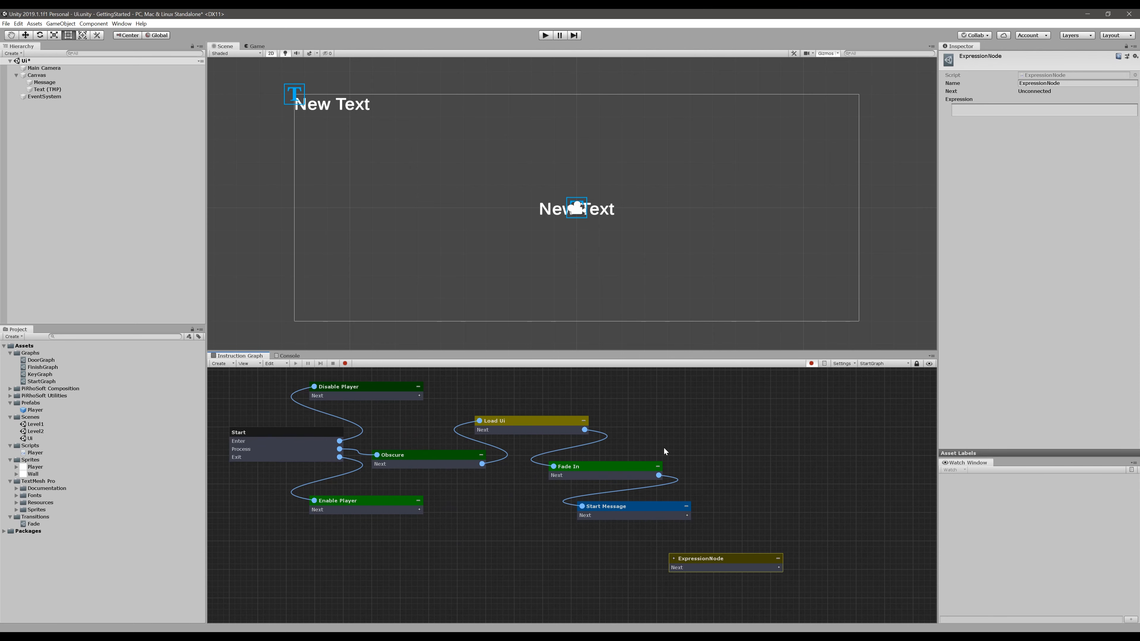
{"action": "left_click_drag", "start_coordinate": [707, 557], "coordinate": [656, 542]}
{"action": "left_click", "coordinate": [707, 492]}
{"action": "left_click", "coordinate": [646, 507]}
{"action": "left_click", "coordinate": [651, 541]}
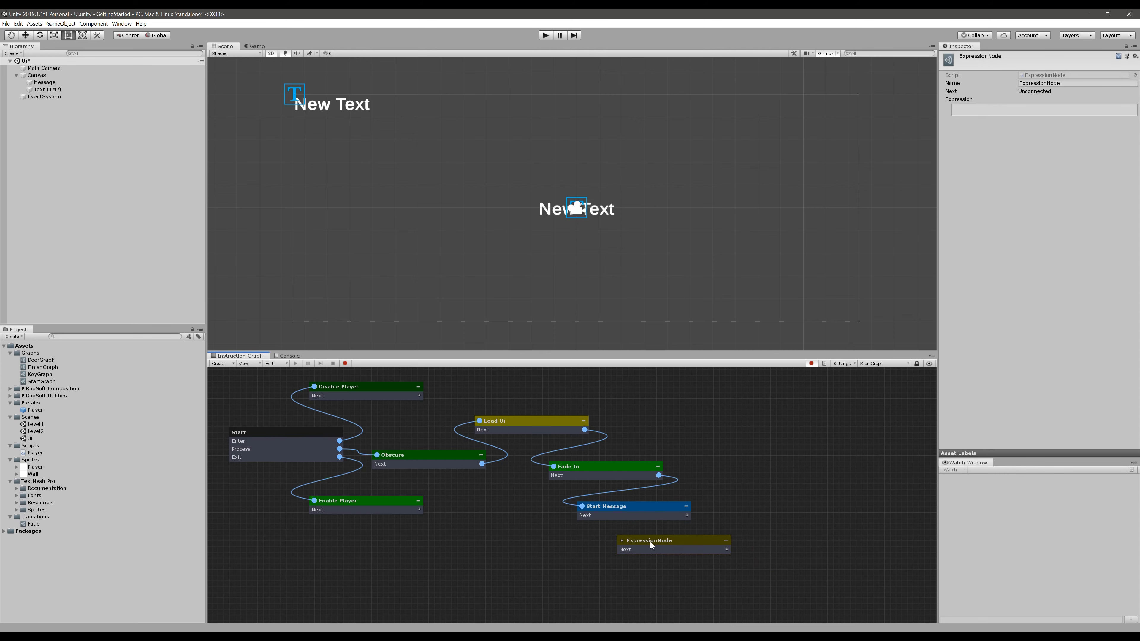
- Set the new node's expression to "global.GameStarted = true" and save
{"action": "left_click", "coordinate": [1038, 110]}
{"action": "type", "text": "glob"}
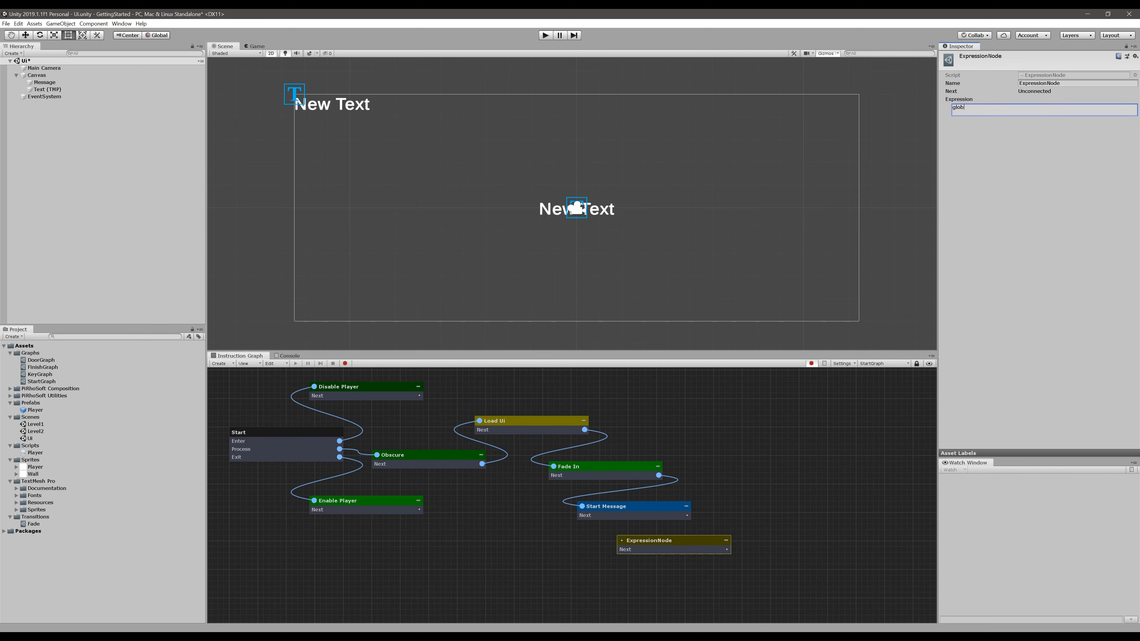
{"action": "type", "text": "al.GameStarted = true"}
{"action": "key", "text": "ctrl+s"}
- Rename the expression node "Game Started" and connect Start Message's Next output to it
{"action": "key", "text": "shift+Tab"}
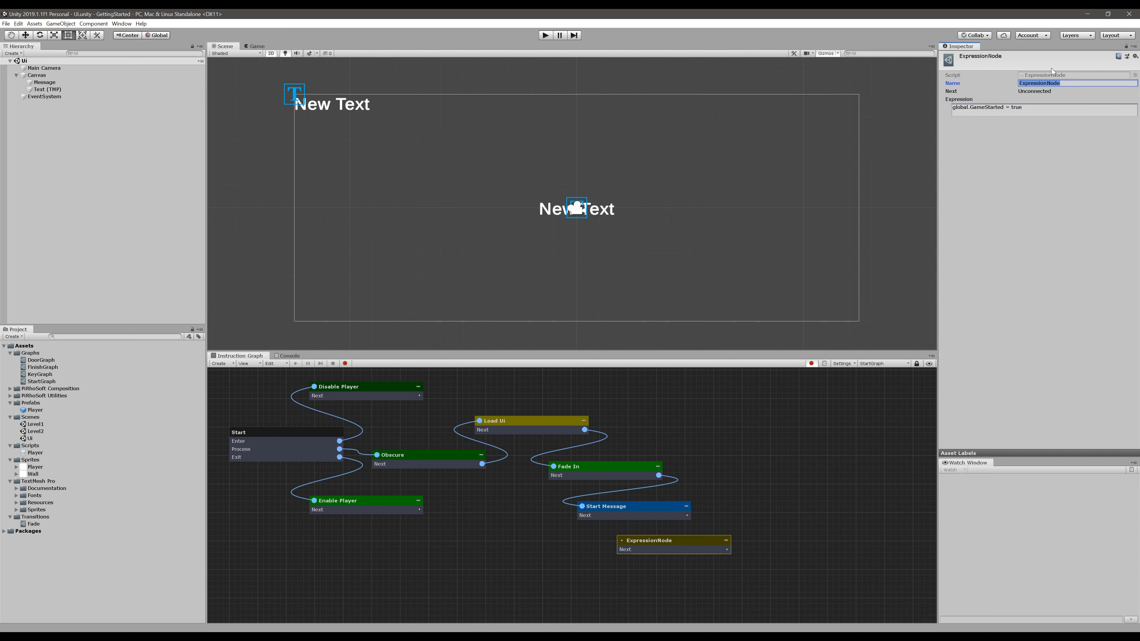
{"action": "type", "text": "Game Started"}
{"action": "left_click", "coordinate": [892, 456]}
{"action": "left_click_drag", "start_coordinate": [687, 515], "coordinate": [622, 541]}
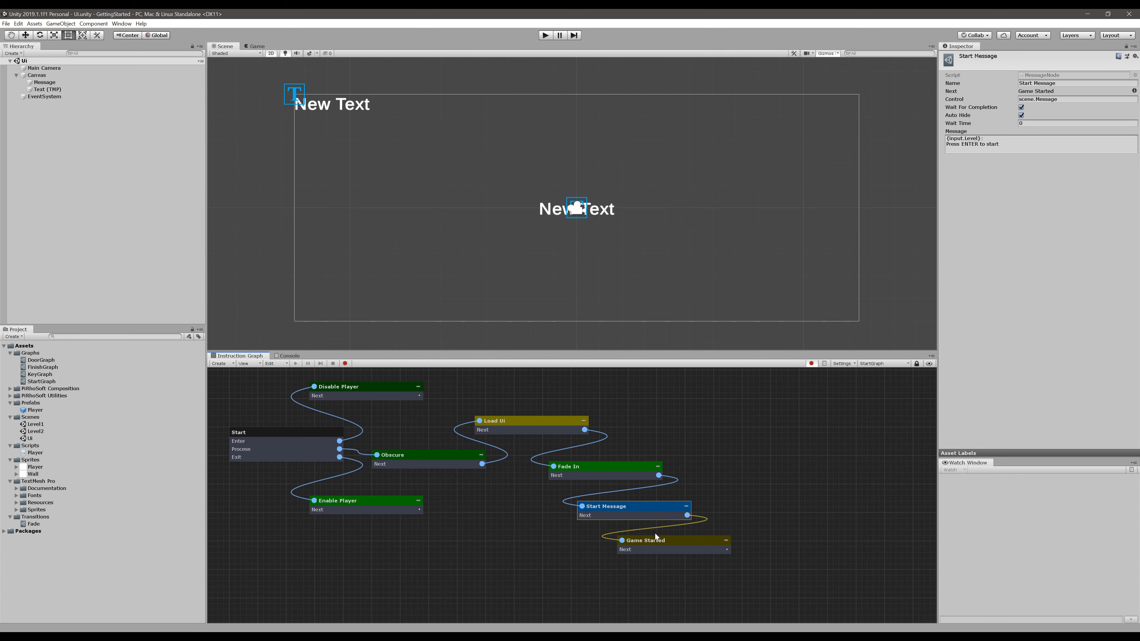
{"action": "left_click", "coordinate": [859, 452]}
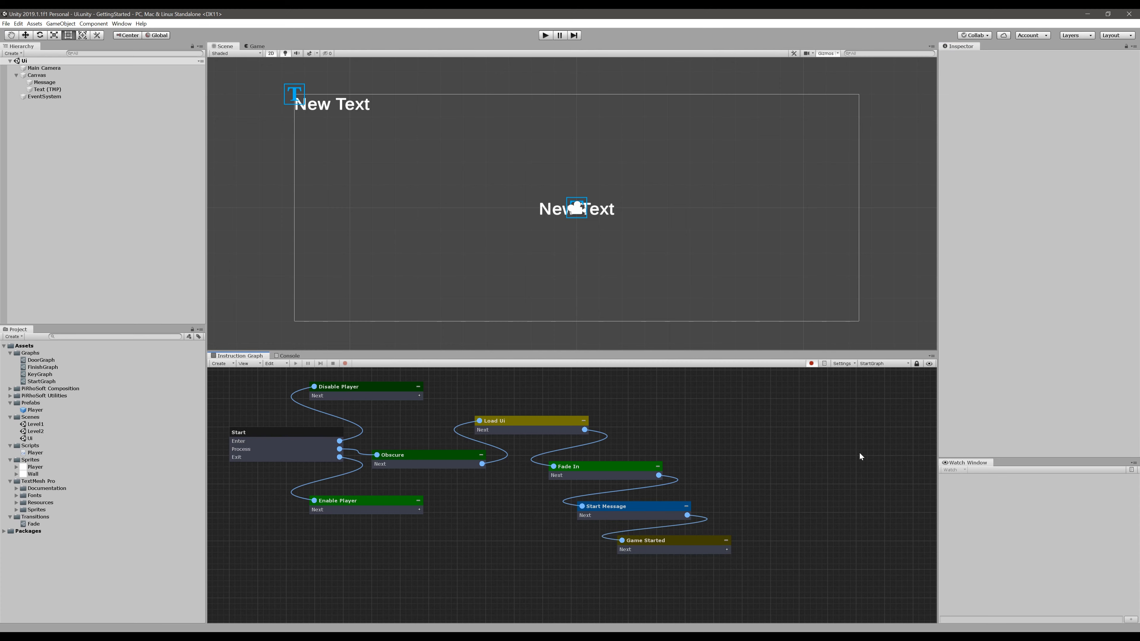
- Add an unchecked Boolean variable named GameStarted to the Player prefab's Variable Link, then return to the UI scene
{"action": "double_click", "coordinate": [26, 410]}
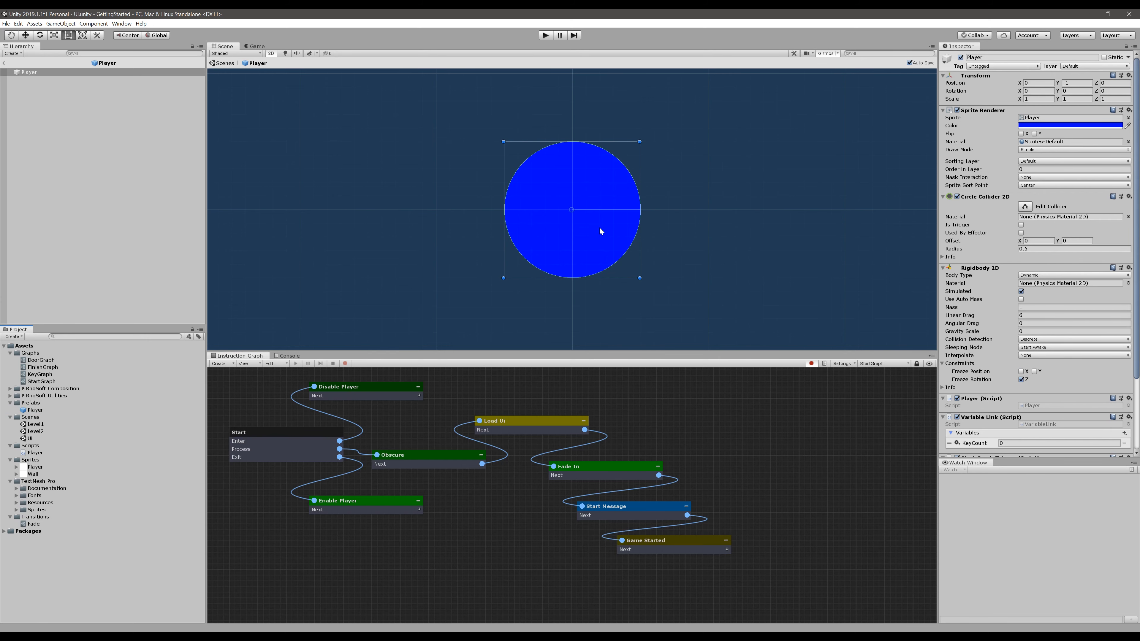
{"action": "scroll", "coordinate": [1010, 439], "scroll_direction": "down", "scroll_amount": 3}
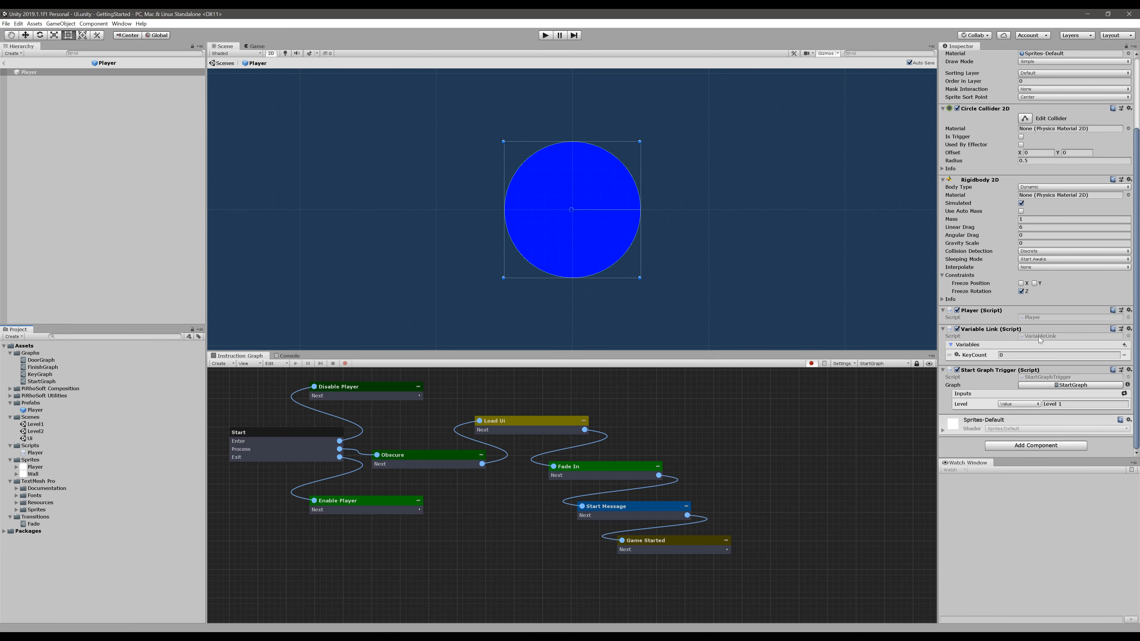
{"action": "left_click", "coordinate": [1124, 344]}
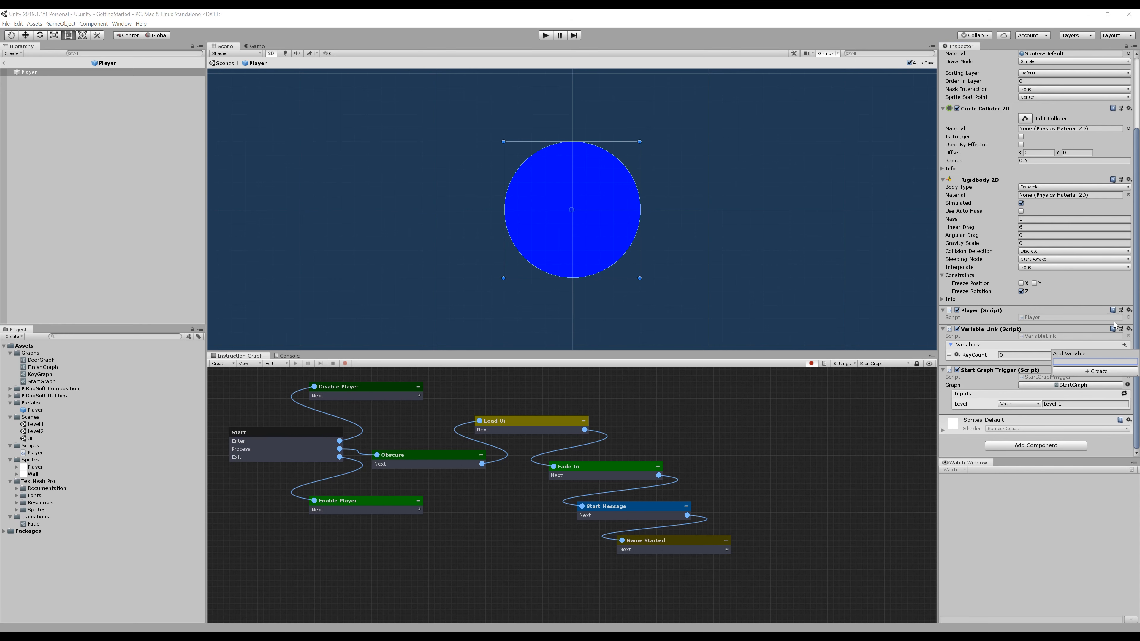
{"action": "type", "text": "GameStarted"}
{"action": "left_click", "coordinate": [1075, 371]}
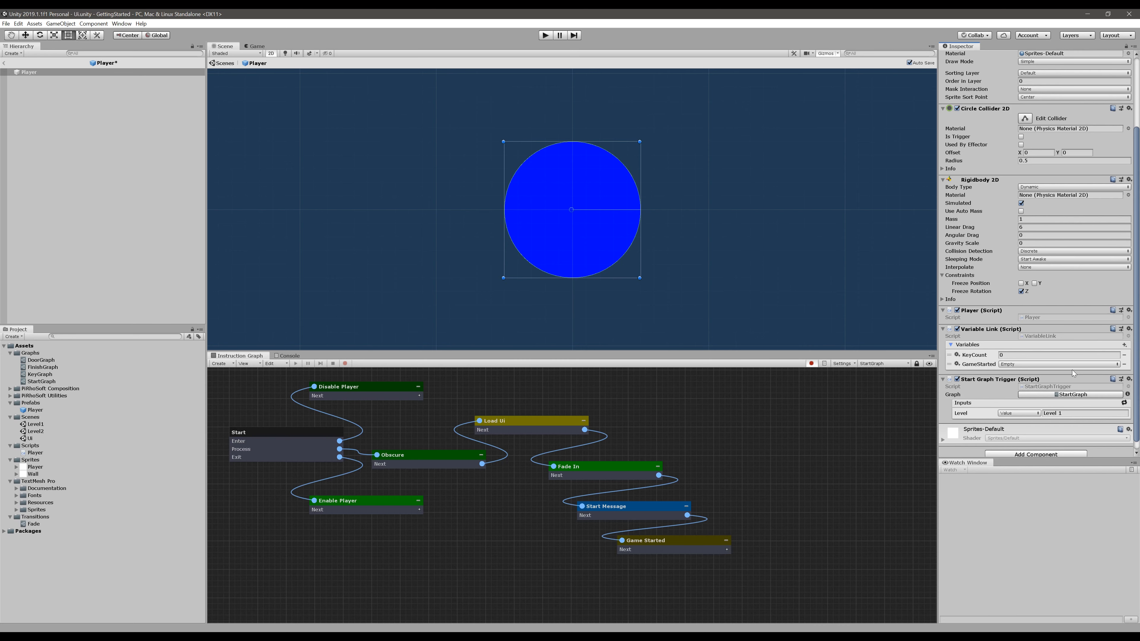
{"action": "left_click", "coordinate": [1052, 364]}
{"action": "left_click", "coordinate": [1018, 382]}
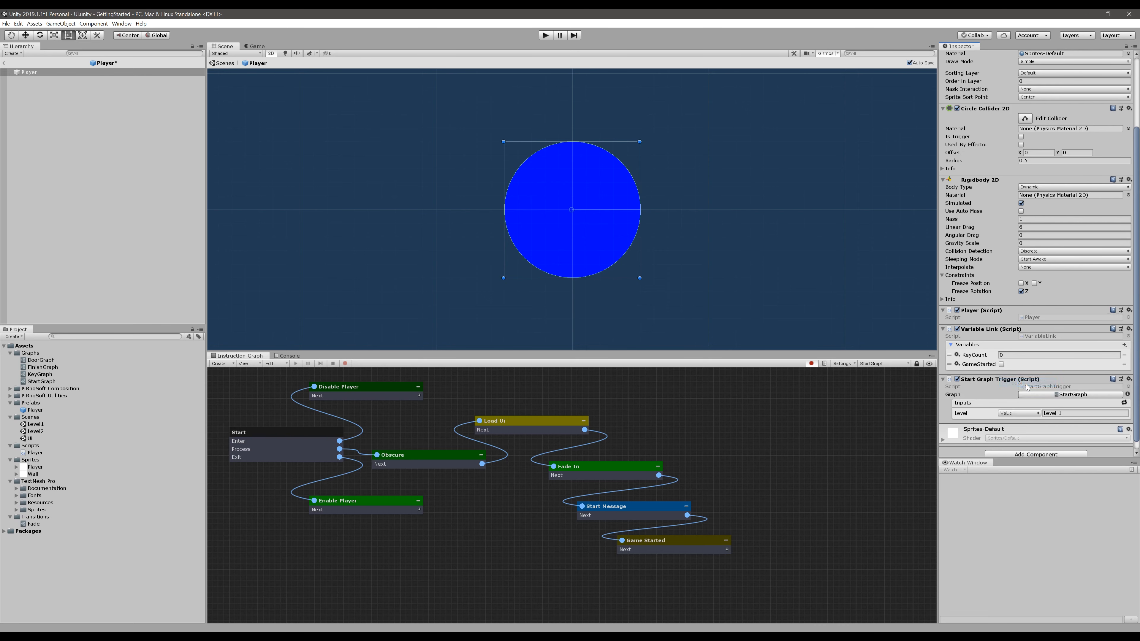
{"action": "left_click", "coordinate": [842, 276]}
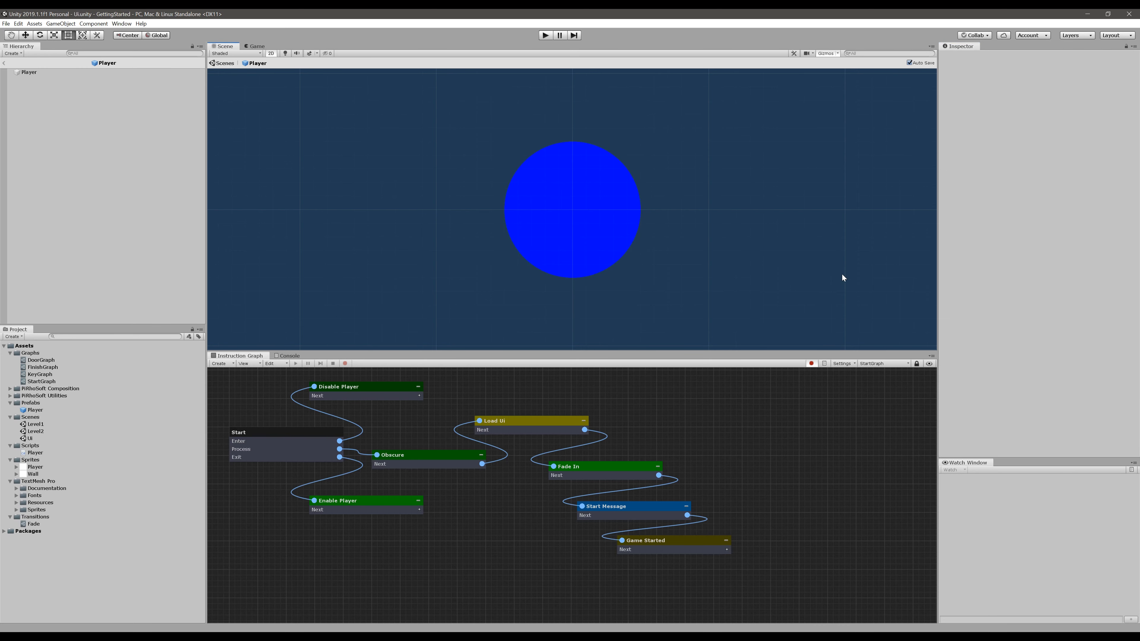
{"action": "left_click", "coordinate": [226, 63]}
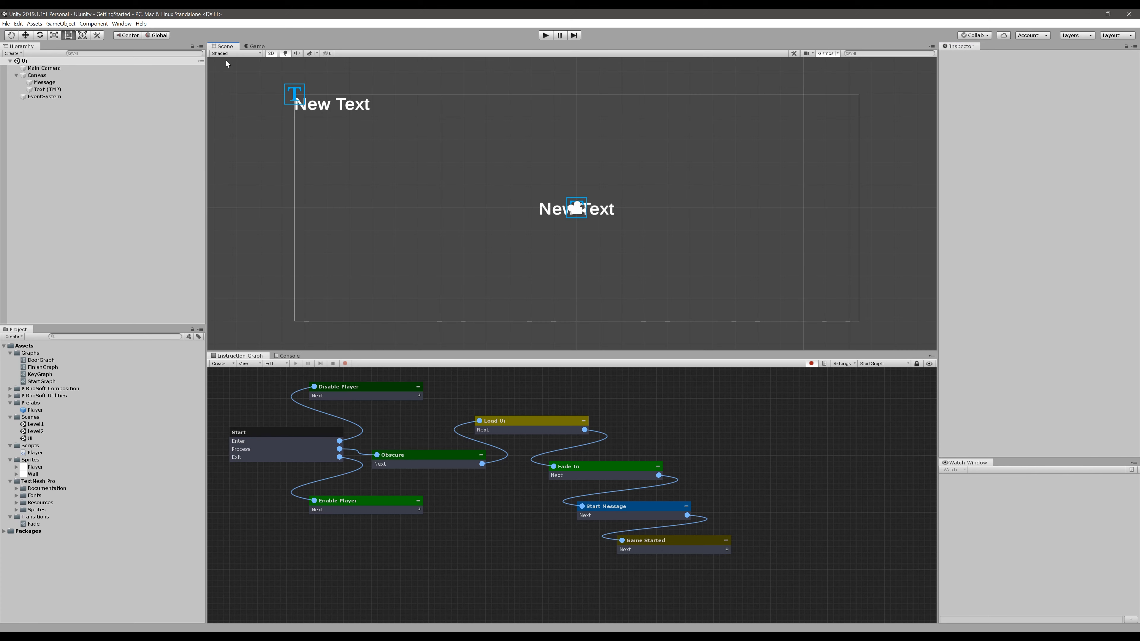
- Play-test the Level1 scene past the start message to check the key count text, then stop playing
{"action": "double_click", "coordinate": [32, 424]}
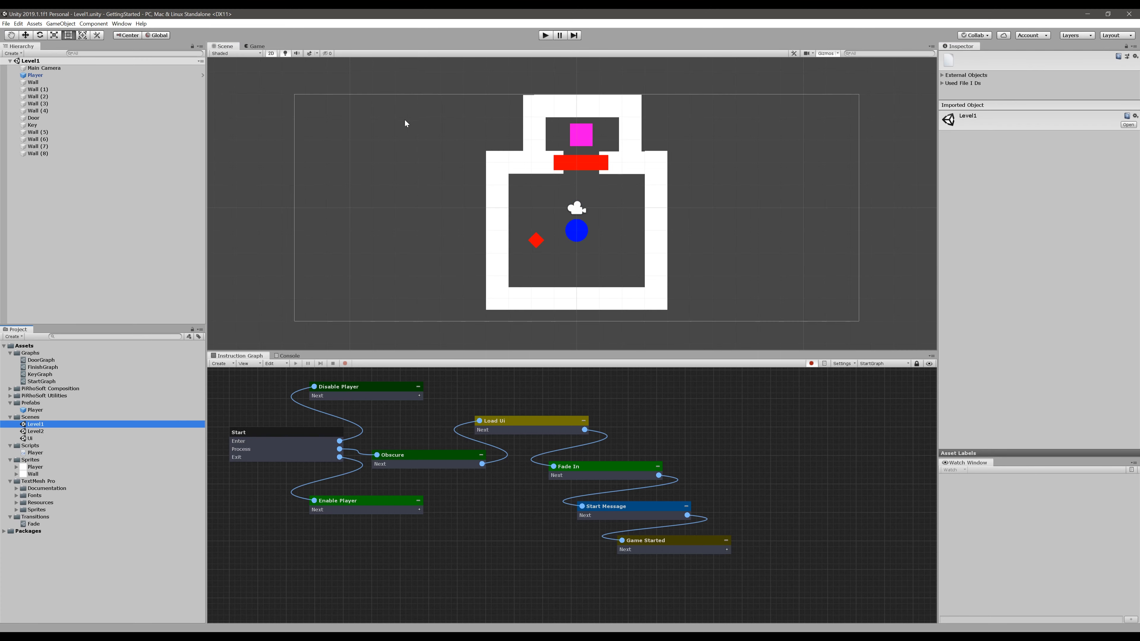
{"action": "left_click", "coordinate": [543, 36]}
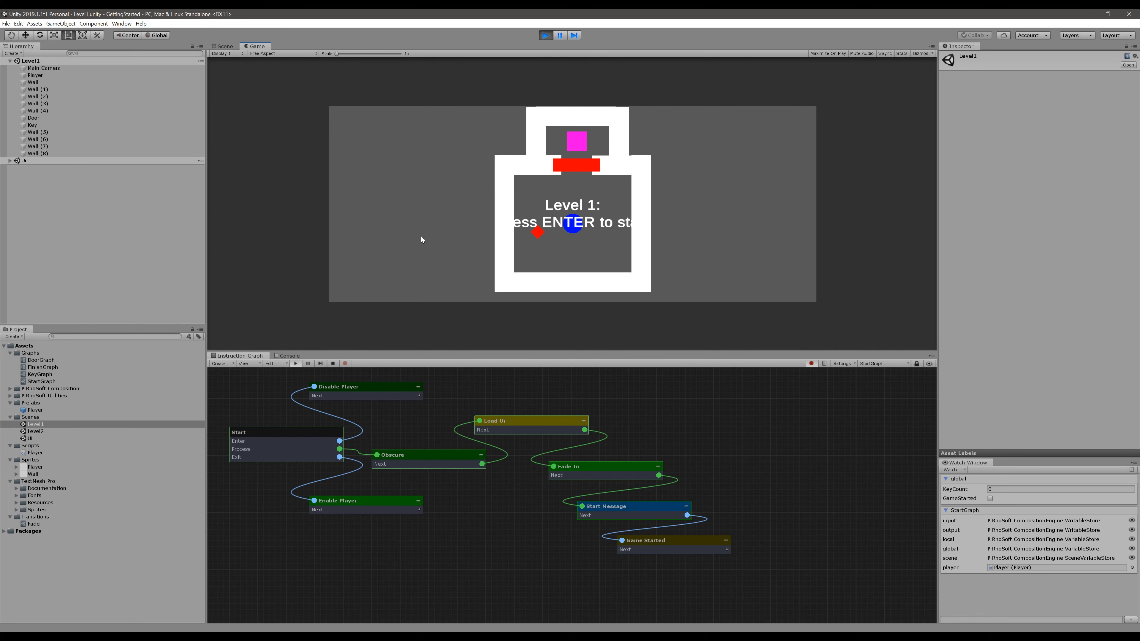
{"action": "key", "text": "Return"}
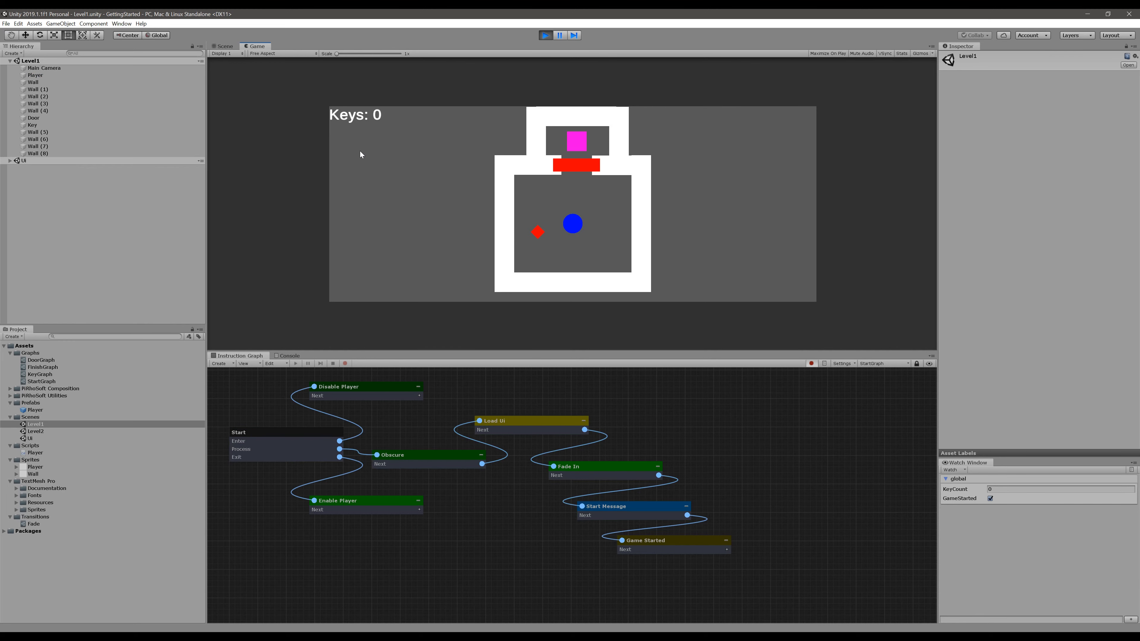
{"action": "left_click", "coordinate": [545, 35]}
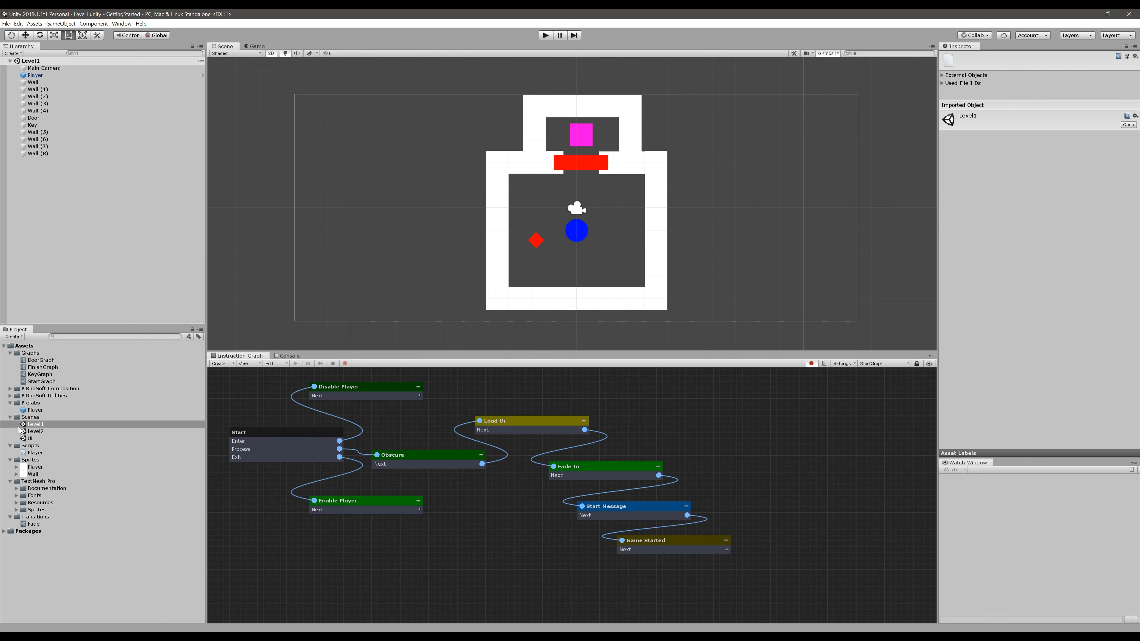
- Reopen the UI scene and import Down.png, Right.png, Left.png and Up.png from File Explorer's GettingStarted folder into the Sprites folder
{"action": "double_click", "coordinate": [29, 438]}
{"action": "left_click", "coordinate": [268, 284]}
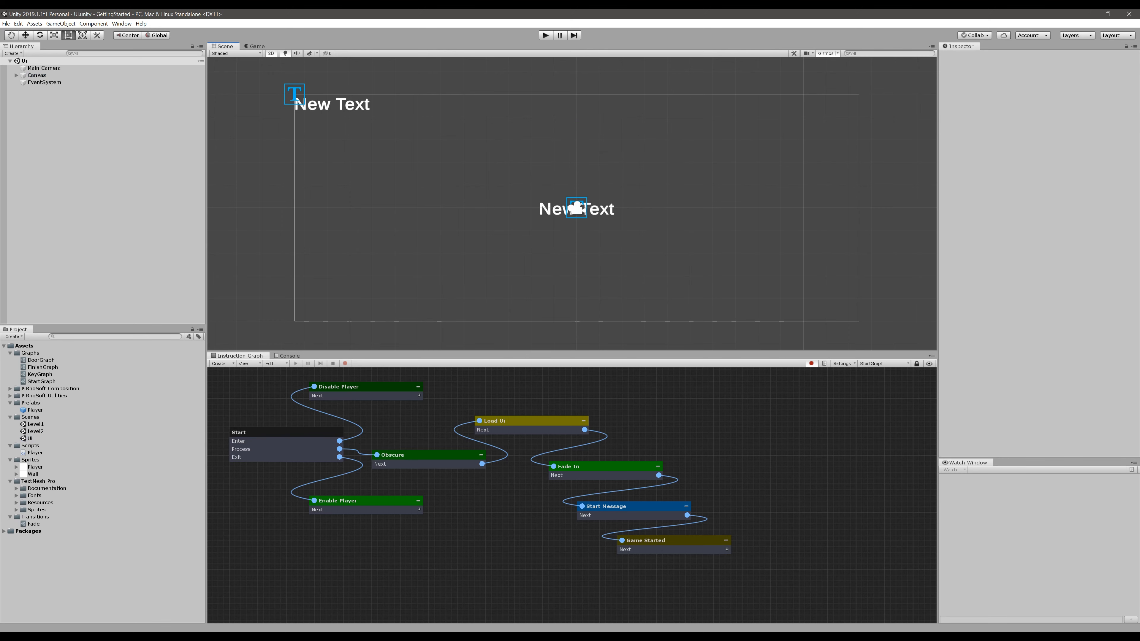
{"action": "key", "text": "alt+Tab"}
{"action": "left_click", "coordinate": [500, 251]}
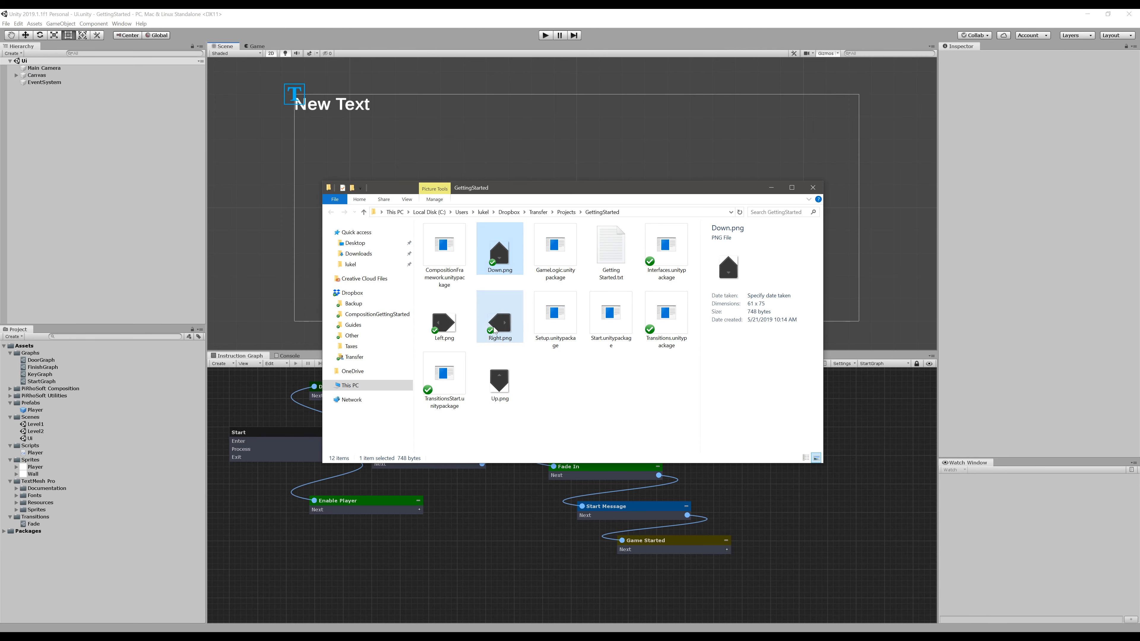
{"action": "left_click", "coordinate": [495, 331], "text": "ctrl"}
{"action": "left_click", "coordinate": [445, 322], "text": "ctrl"}
{"action": "left_click", "coordinate": [499, 382], "text": "ctrl"}
{"action": "left_click_drag", "start_coordinate": [500, 381], "coordinate": [42, 460]}
{"action": "left_click", "coordinate": [132, 607]}
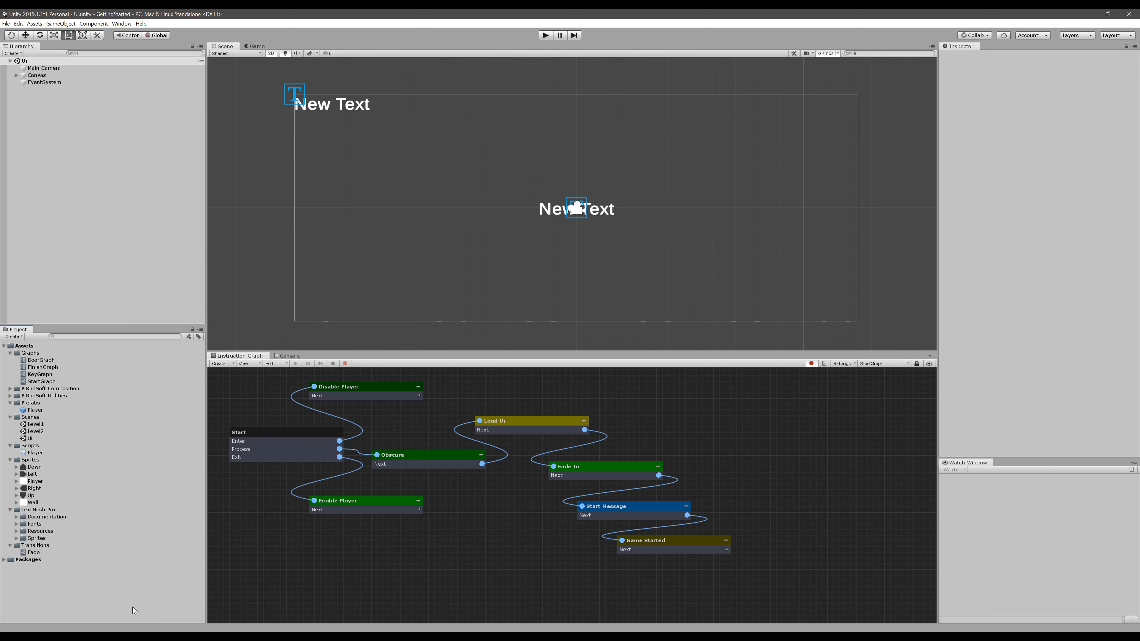
- Examine the import settings of the Down, Left, Right and Up sprites
{"action": "left_click", "coordinate": [34, 467]}
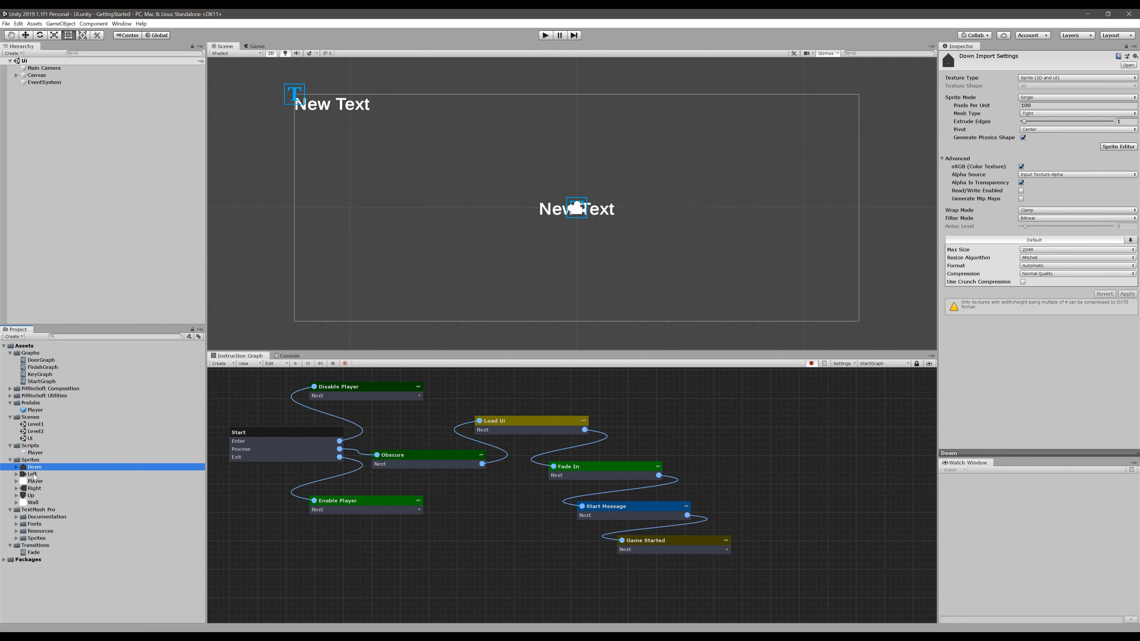
{"action": "left_click", "coordinate": [32, 474], "text": "ctrl"}
{"action": "left_click", "coordinate": [34, 488], "text": "ctrl"}
{"action": "left_click", "coordinate": [31, 495], "text": "ctrl"}
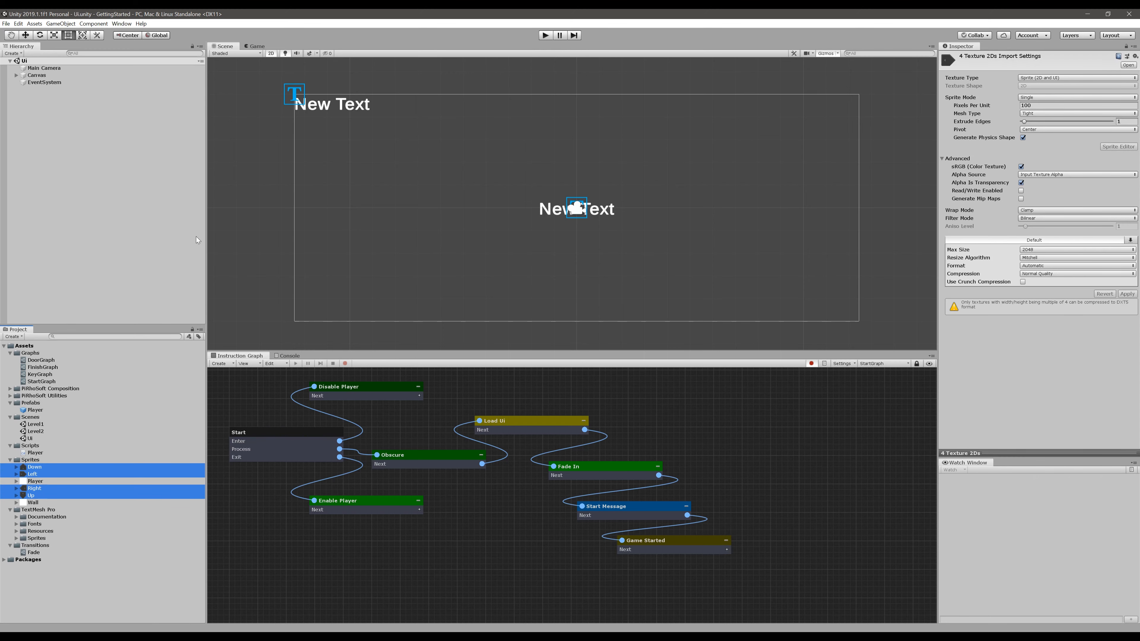
- Add a UI Image to the Canvas and move it to about X -635, Y -92
{"action": "left_click", "coordinate": [36, 75]}
{"action": "right_click", "coordinate": [53, 77]}
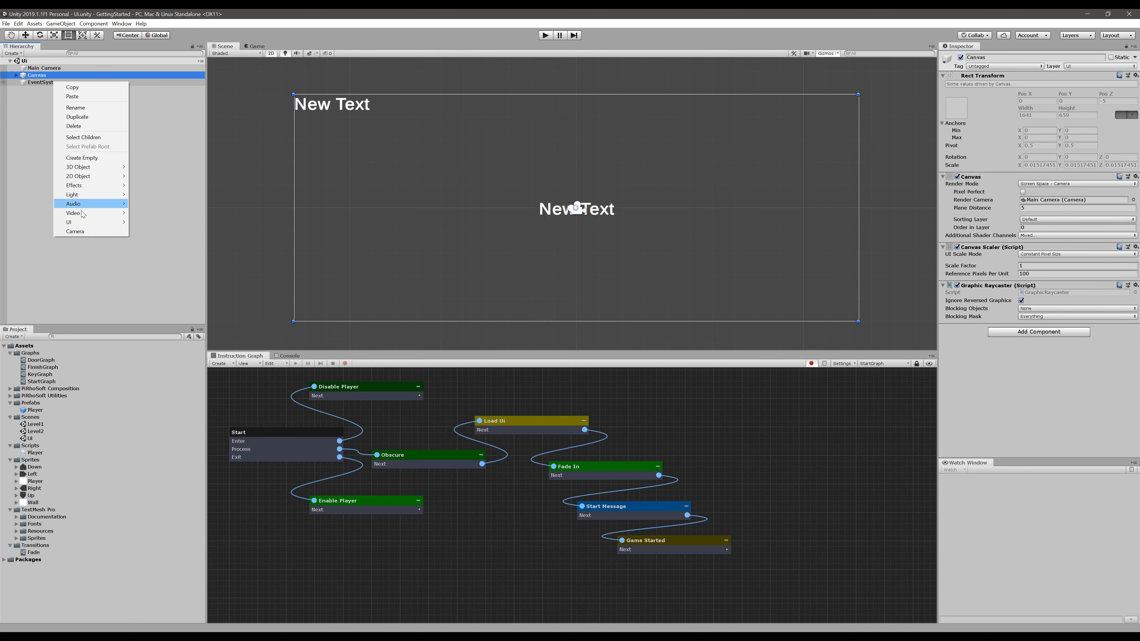
{"action": "mouse_move", "coordinate": [77, 221]}
{"action": "left_click", "coordinate": [148, 242]}
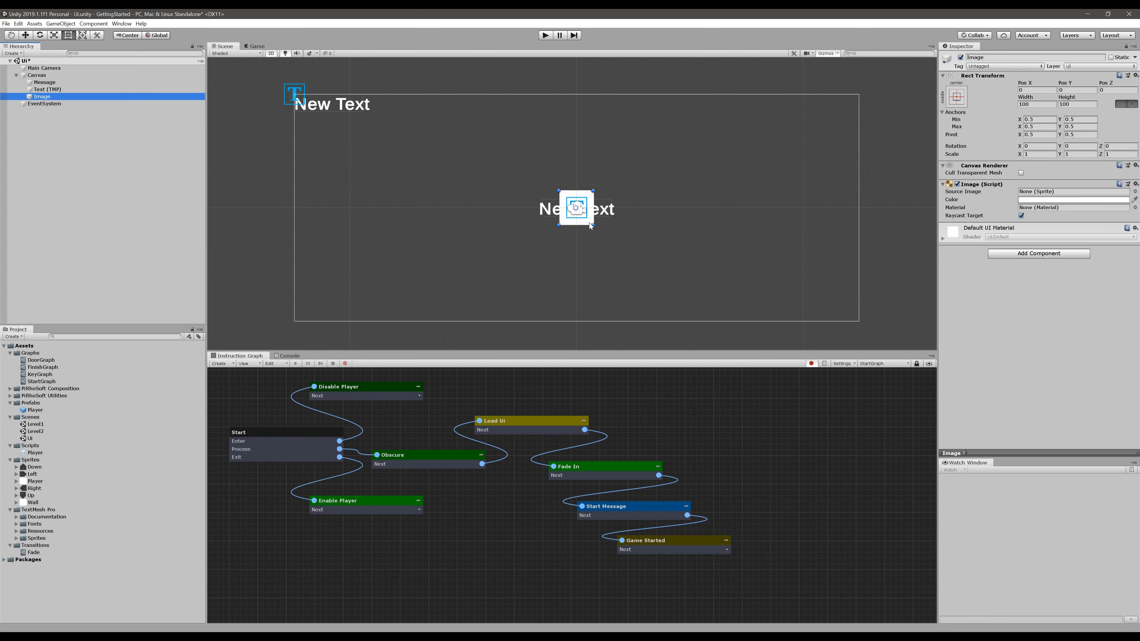
{"action": "left_click_drag", "start_coordinate": [590, 226], "coordinate": [372, 257]}
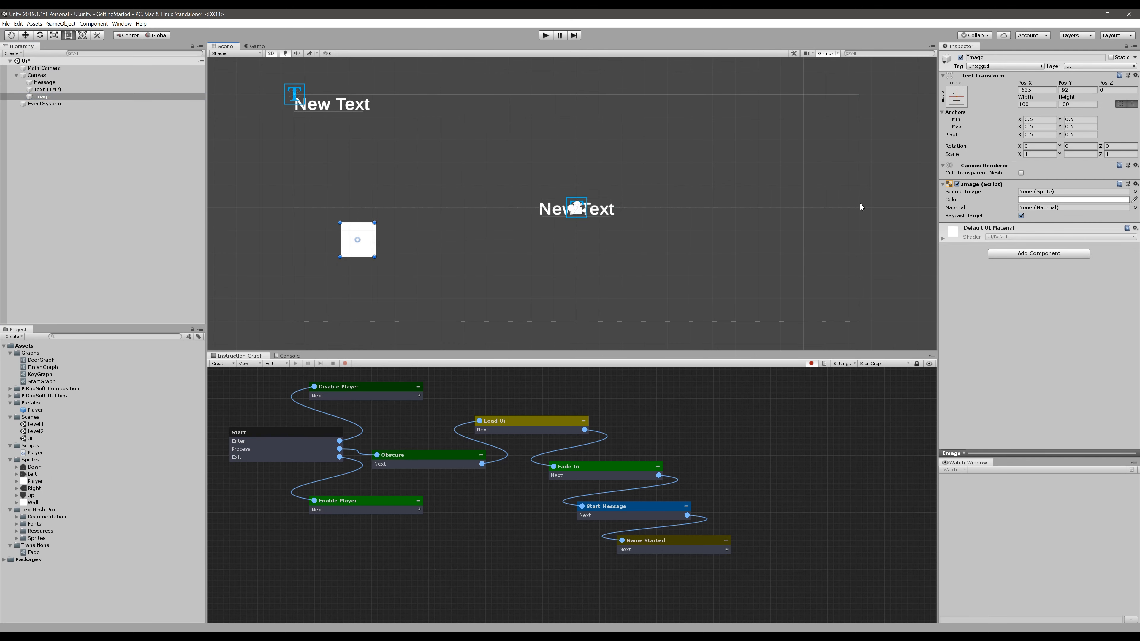
- Set the image's source sprite to Right and move it down to about X -643, Y -241
{"action": "left_click", "coordinate": [1135, 191]}
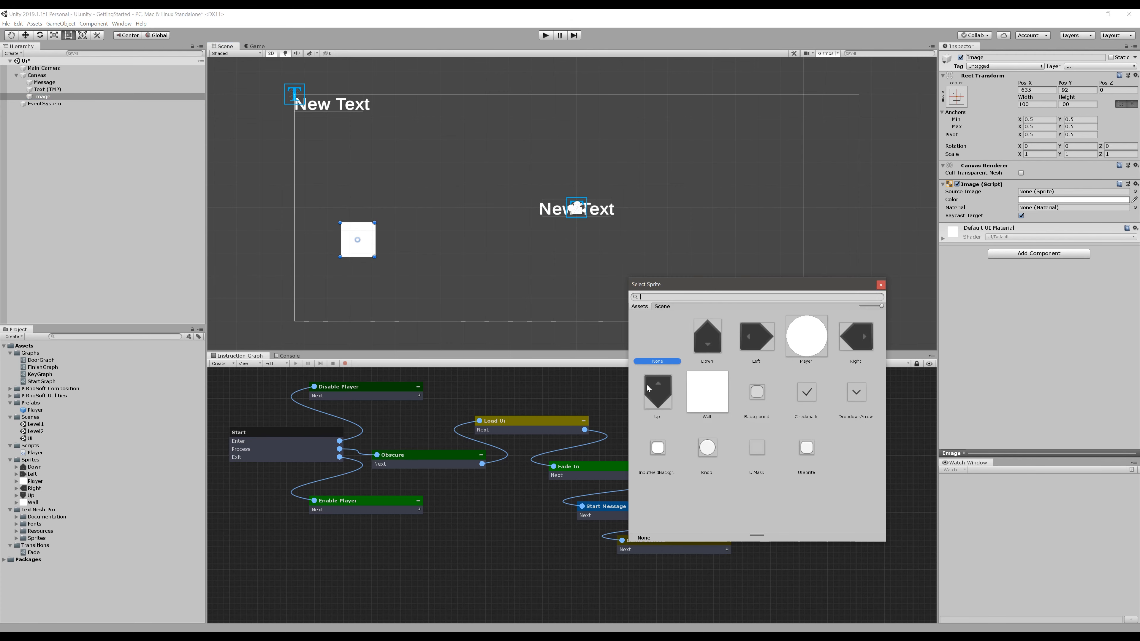
{"action": "left_click", "coordinate": [856, 337]}
{"action": "left_click", "coordinate": [541, 316]}
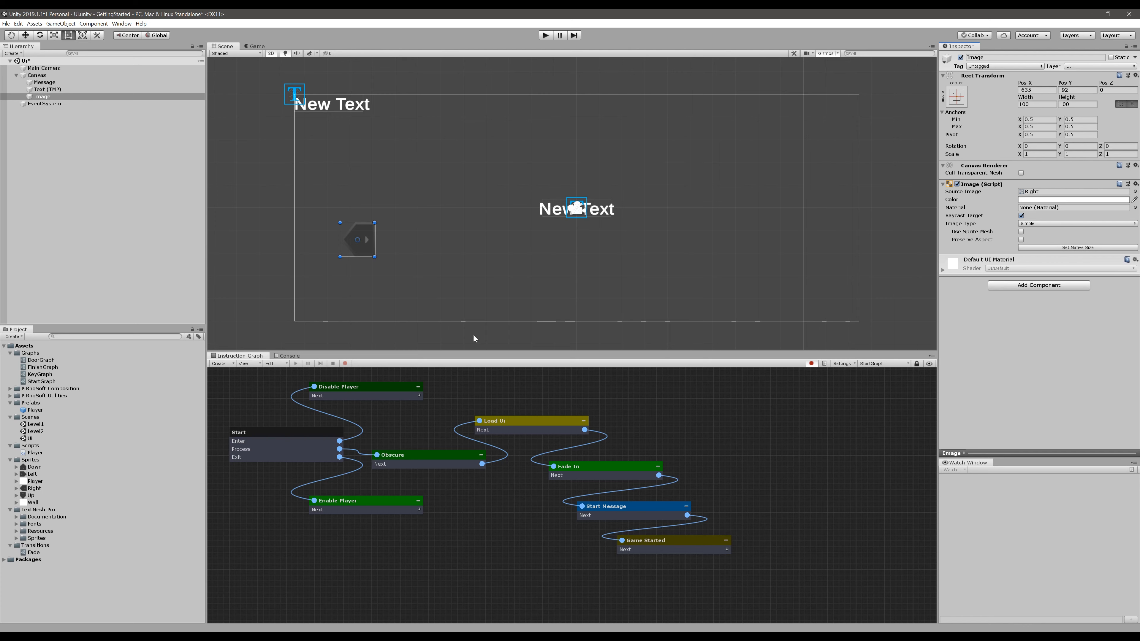
{"action": "left_click_drag", "start_coordinate": [363, 235], "coordinate": [360, 285]}
- Duplicate the arrow image three times under the Canvas
{"action": "left_click", "coordinate": [49, 96]}
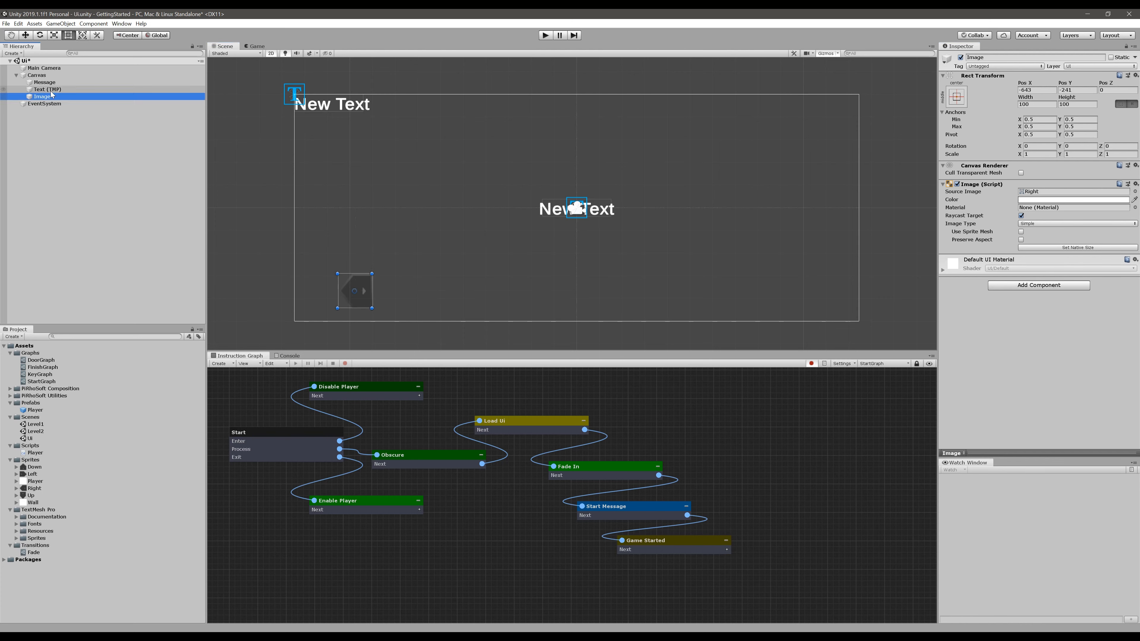
{"action": "key", "text": "ctrl+d"}
{"action": "key", "text": "ctrl+d"}
{"action": "key", "text": "ctrl+d"}
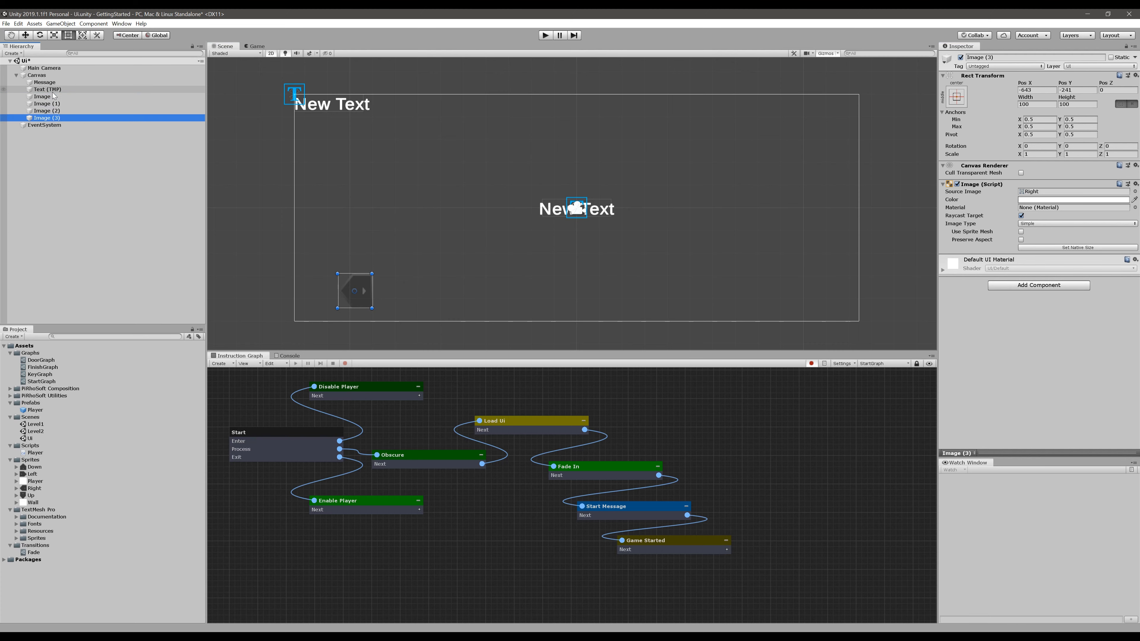
- Move Image (3) up to about X -688, Y -171 and set its source sprite to Down
{"action": "left_click_drag", "start_coordinate": [347, 275], "coordinate": [331, 251]}
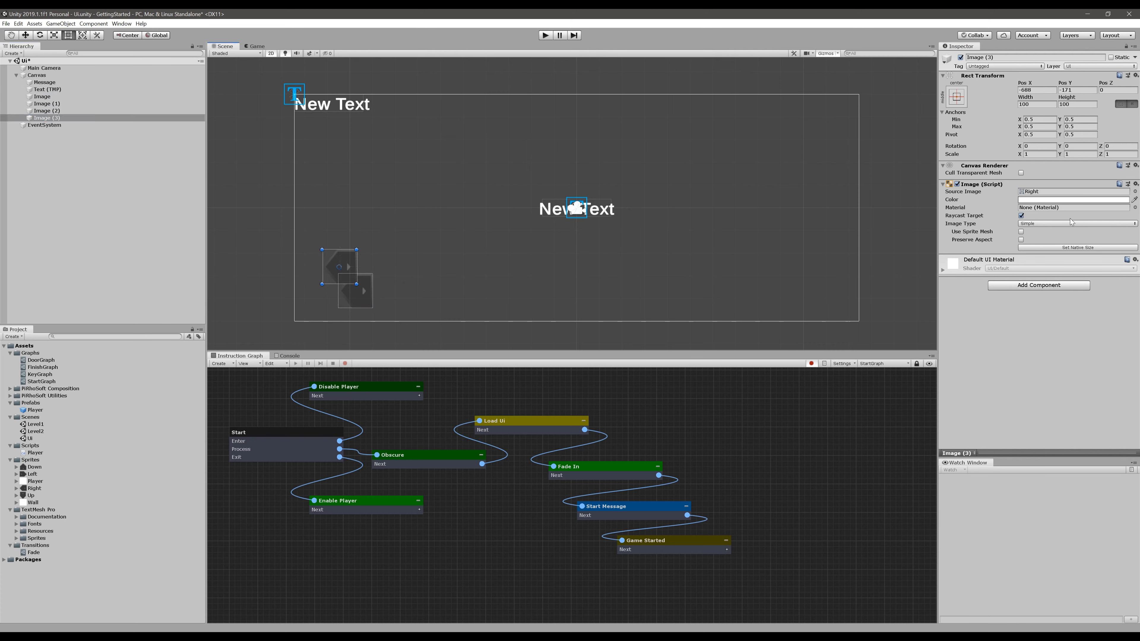
{"action": "left_click", "coordinate": [1135, 191]}
{"action": "left_click", "coordinate": [707, 337]}
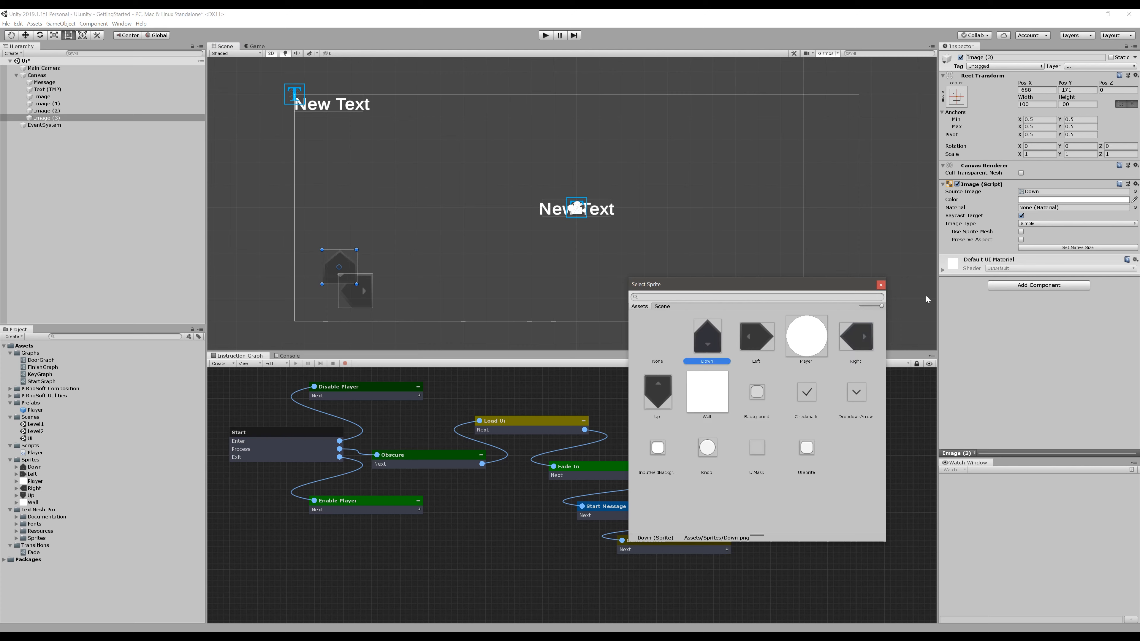
{"action": "left_click", "coordinate": [880, 285]}
- Move Image (1) to about X -762, Y -241 and set its source sprite to Left
{"action": "left_click_drag", "start_coordinate": [356, 288], "coordinate": [327, 292]}
{"action": "left_click", "coordinate": [367, 291]}
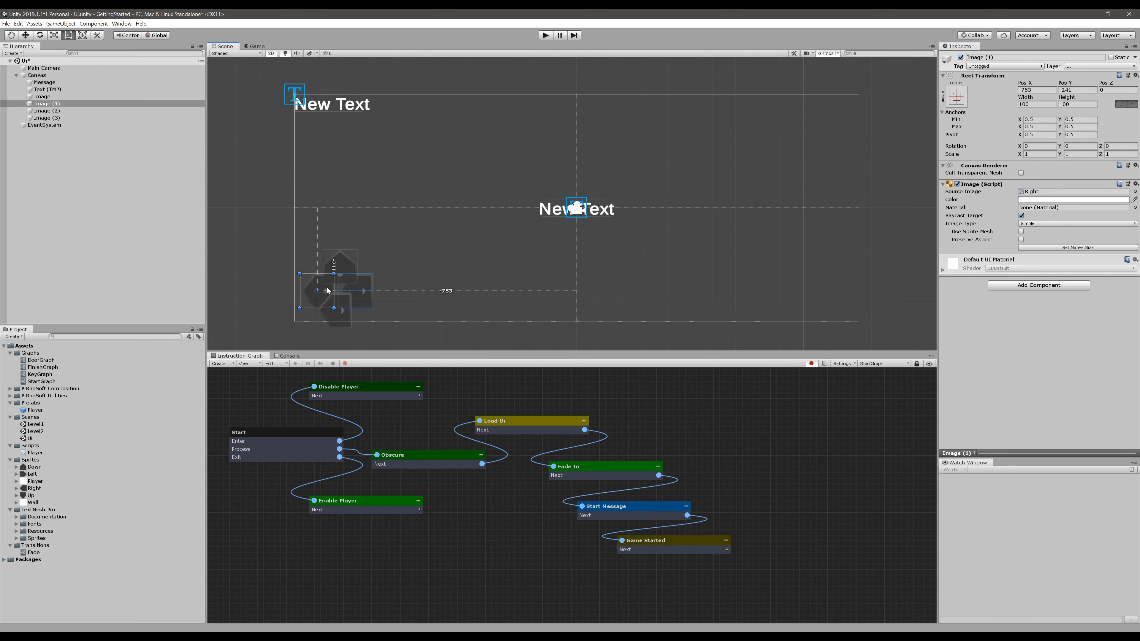
{"action": "left_click", "coordinate": [1135, 192]}
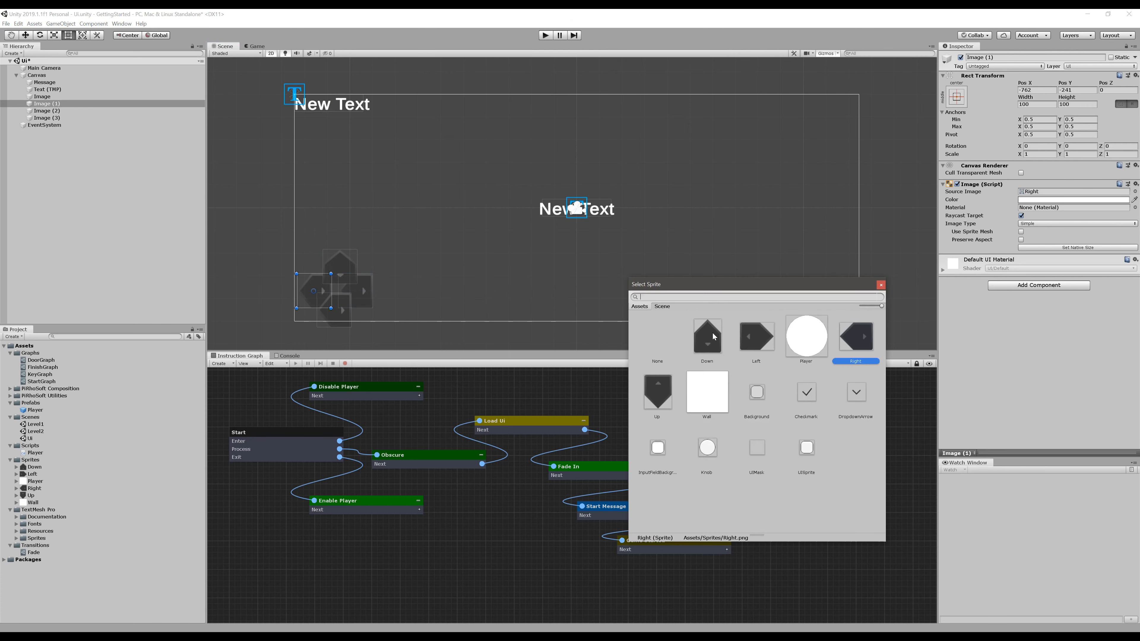
{"action": "left_click", "coordinate": [738, 340]}
{"action": "left_click", "coordinate": [339, 265]}
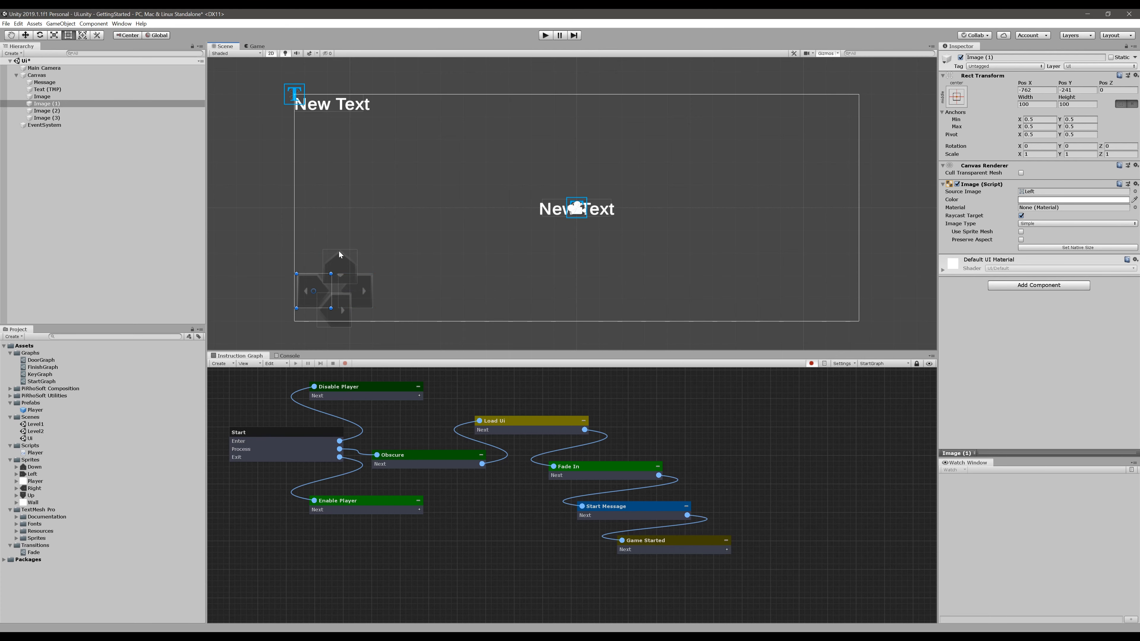
- Move the Down arrow below the others, place Image (2) at about X -702, Y -171 and set its source sprite to Up
{"action": "left_click", "coordinate": [339, 253]}
{"action": "left_click_drag", "start_coordinate": [339, 255], "coordinate": [327, 276]}
{"action": "left_click", "coordinate": [326, 317]}
{"action": "left_click", "coordinate": [1135, 191]}
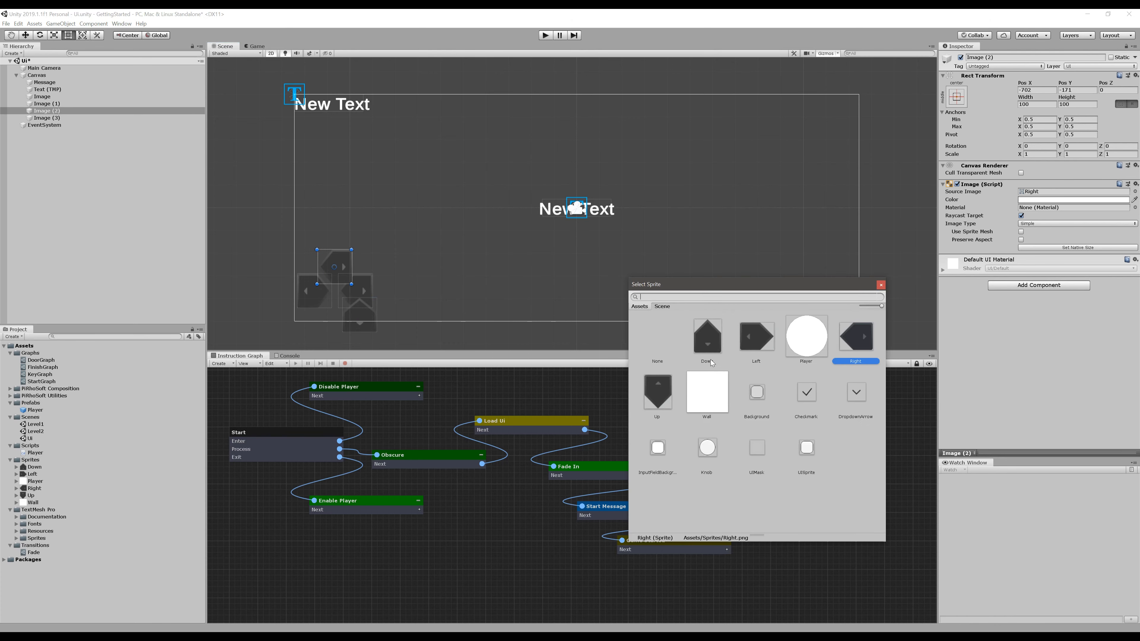
{"action": "left_click", "coordinate": [658, 392]}
{"action": "left_click", "coordinate": [881, 287]}
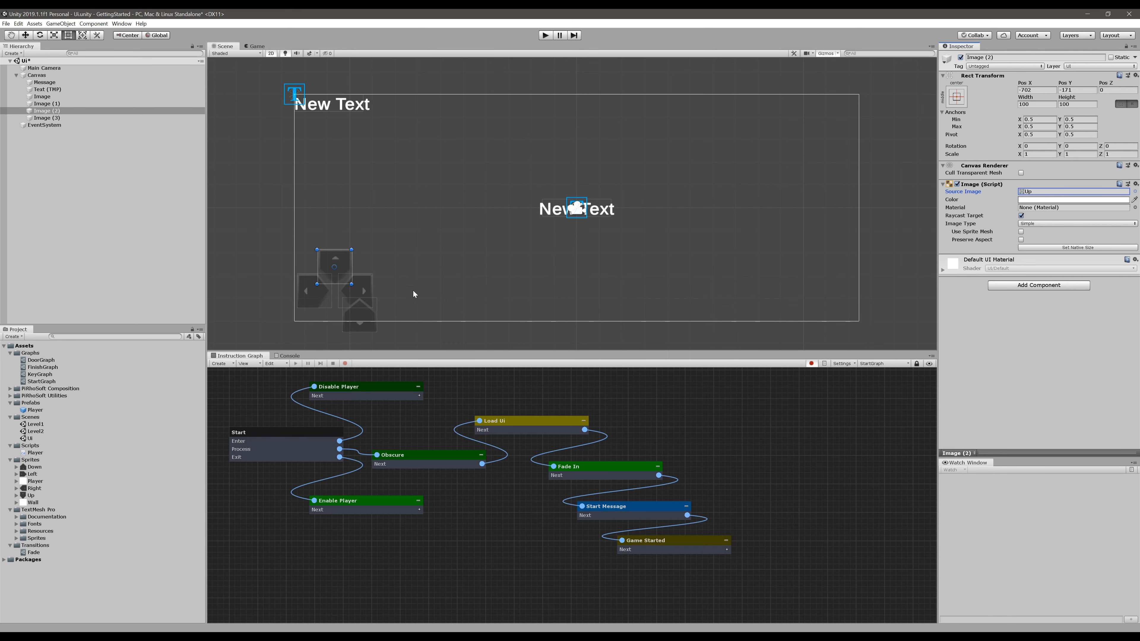
- Arrange the arrows into a tight D-pad cross in the Canvas's lower-left corner, with the Left arrow at about X -765, Y -231
{"action": "left_click_drag", "start_coordinate": [359, 284], "coordinate": [302, 278]}
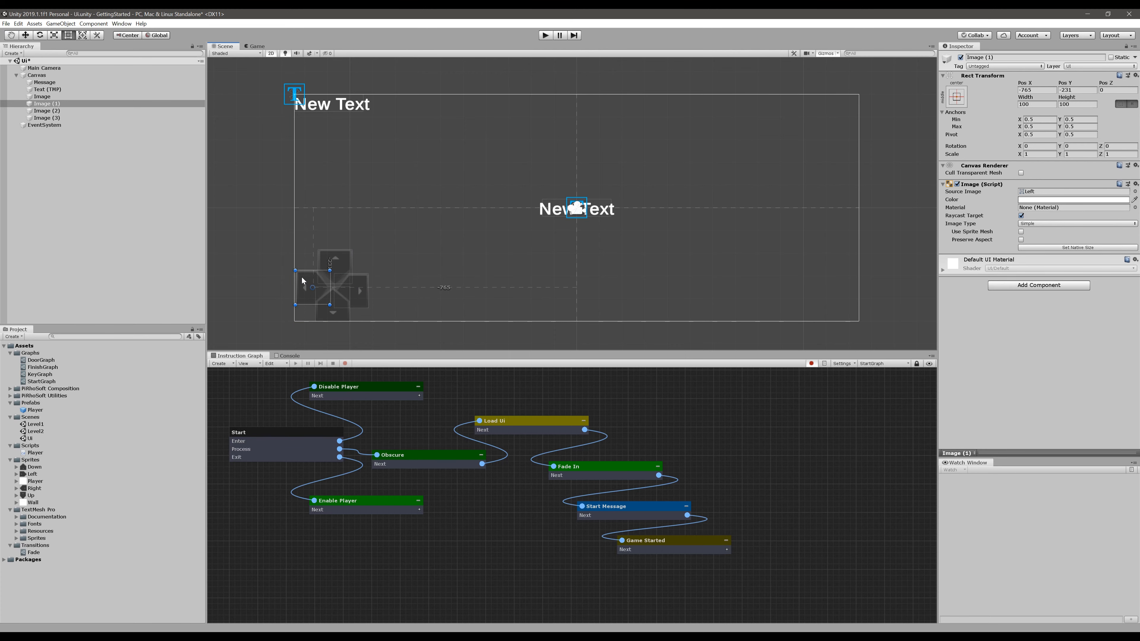
{"action": "left_click", "coordinate": [251, 251]}
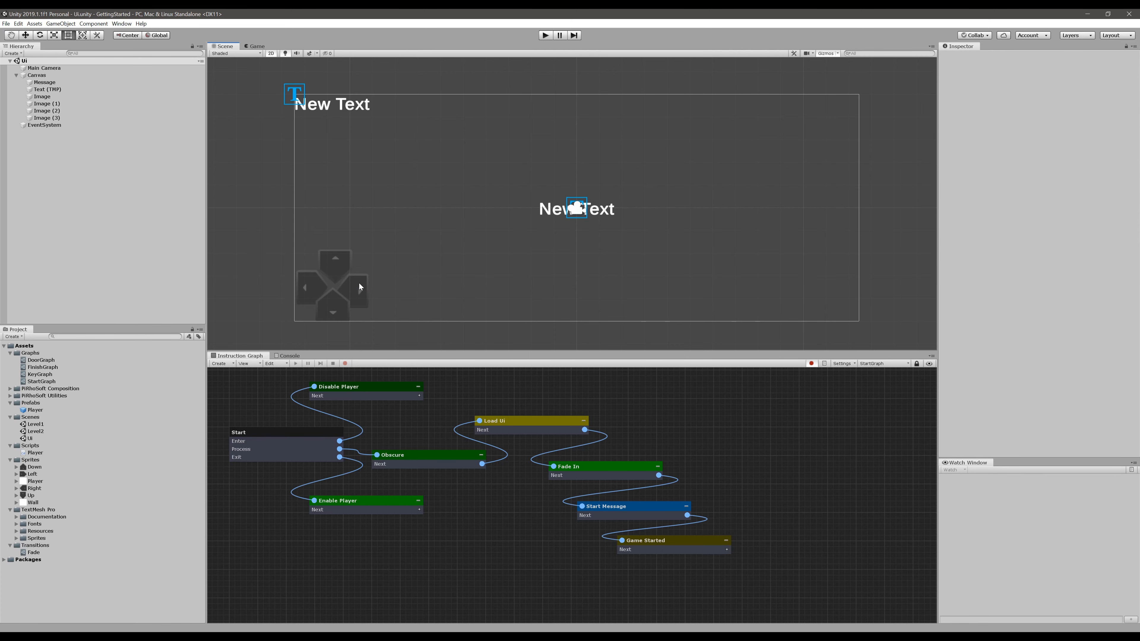
{"action": "left_click_drag", "start_coordinate": [359, 283], "coordinate": [361, 281]}
{"action": "left_click", "coordinate": [248, 244]}
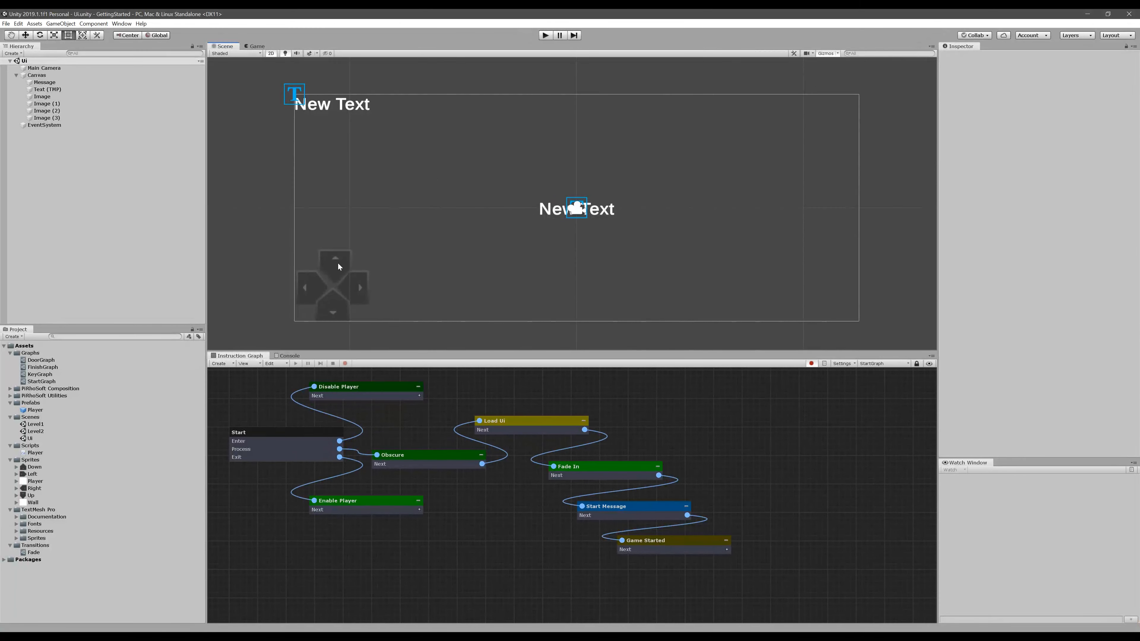
- Add an Axis Input component to the Up arrow image with axis name Vertical and axis value 1
{"action": "left_click", "coordinate": [340, 265]}
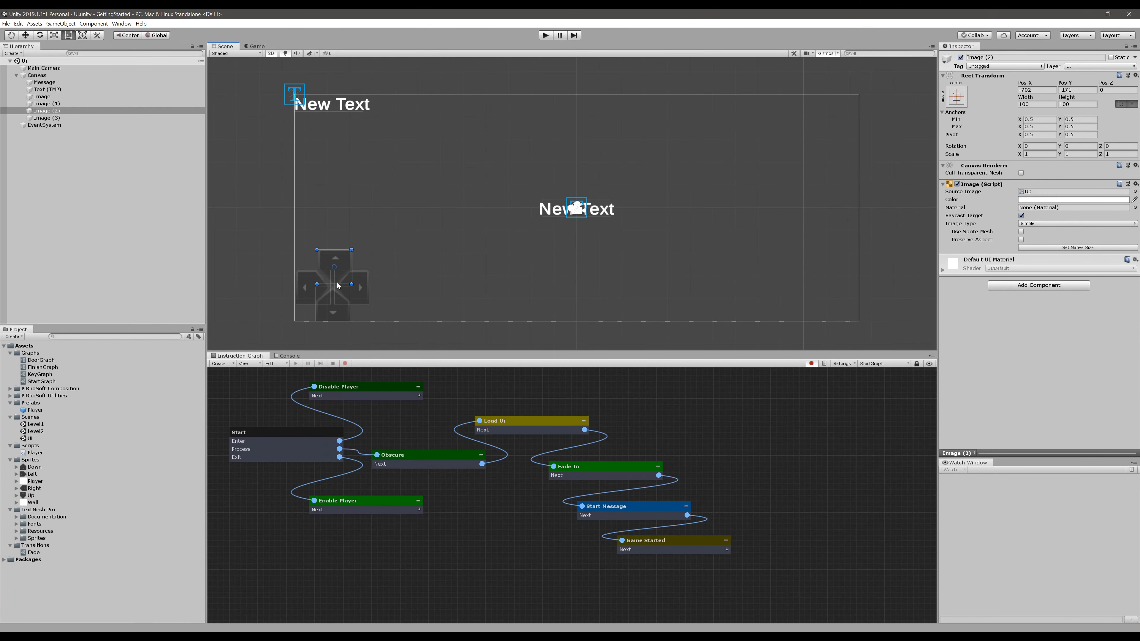
{"action": "left_click", "coordinate": [1065, 286]}
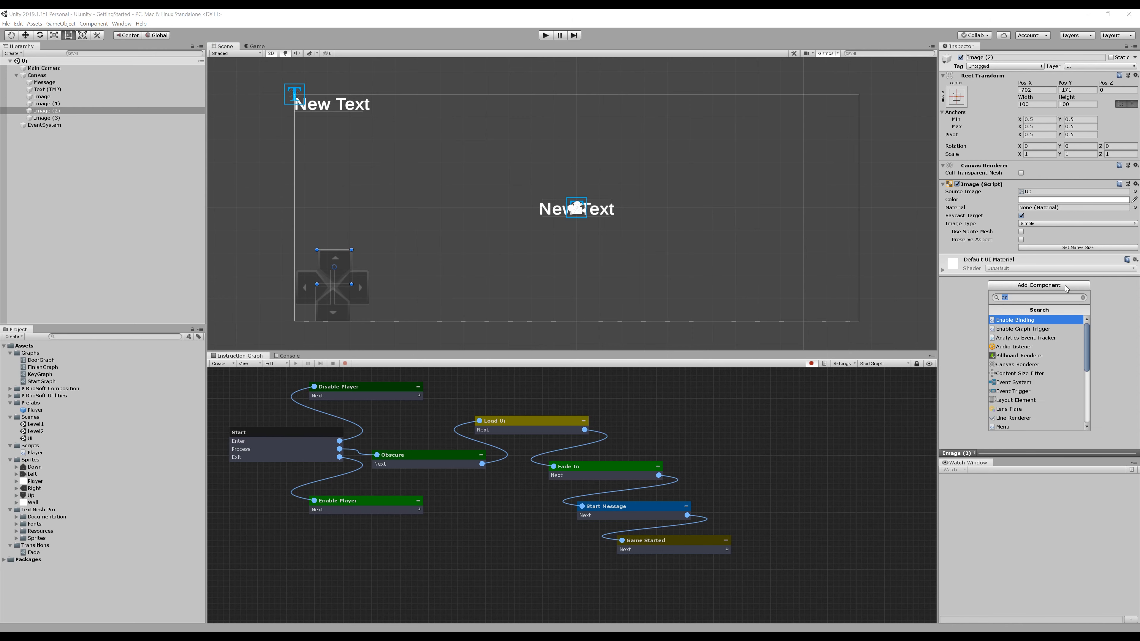
{"action": "type", "text": "axis"}
{"action": "key", "text": "Return"}
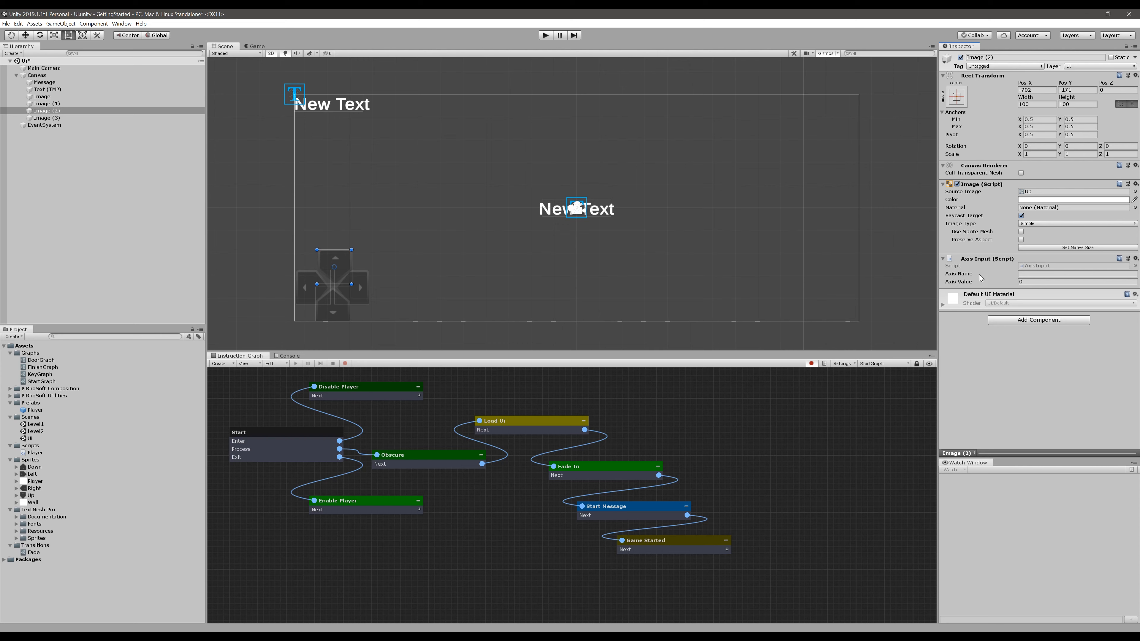
{"action": "left_click", "coordinate": [1028, 274]}
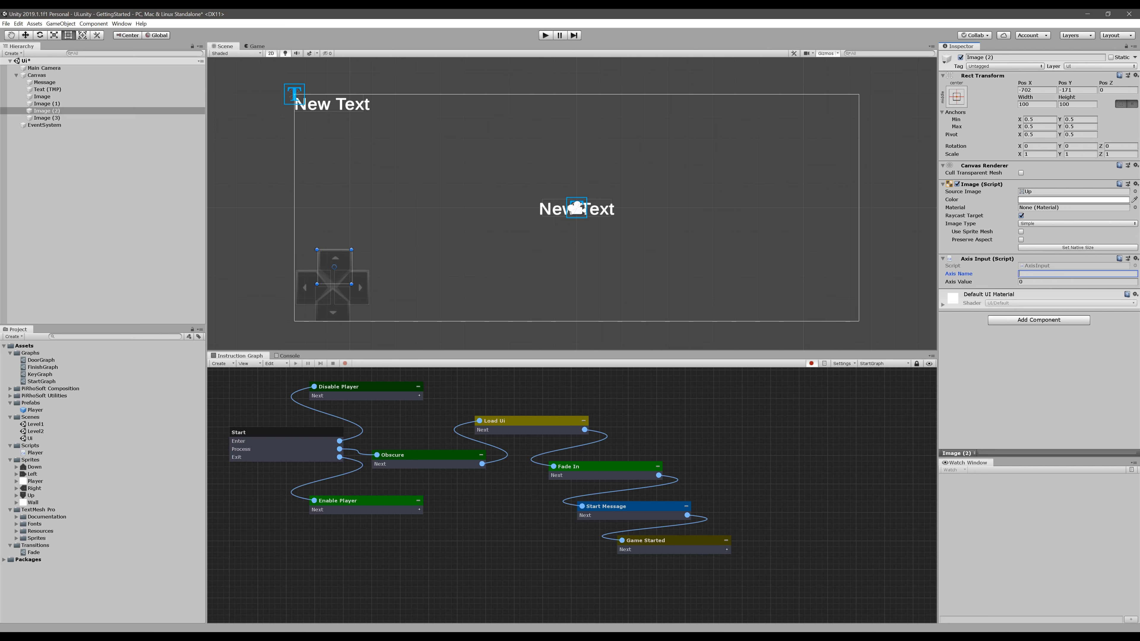
{"action": "type", "text": "Vertical"}
{"action": "key", "text": "Tab"}
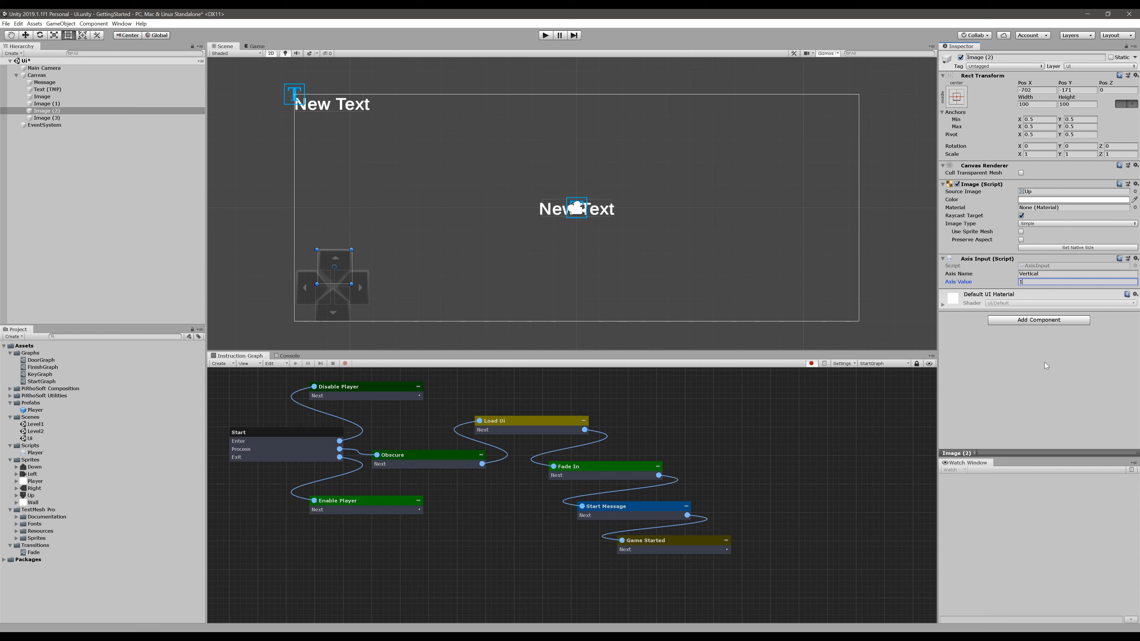
{"action": "key", "text": "Return"}
- Add an Axis Input component to the Down arrow image with axis name Vertical and axis value -1
{"action": "left_click", "coordinate": [340, 317]}
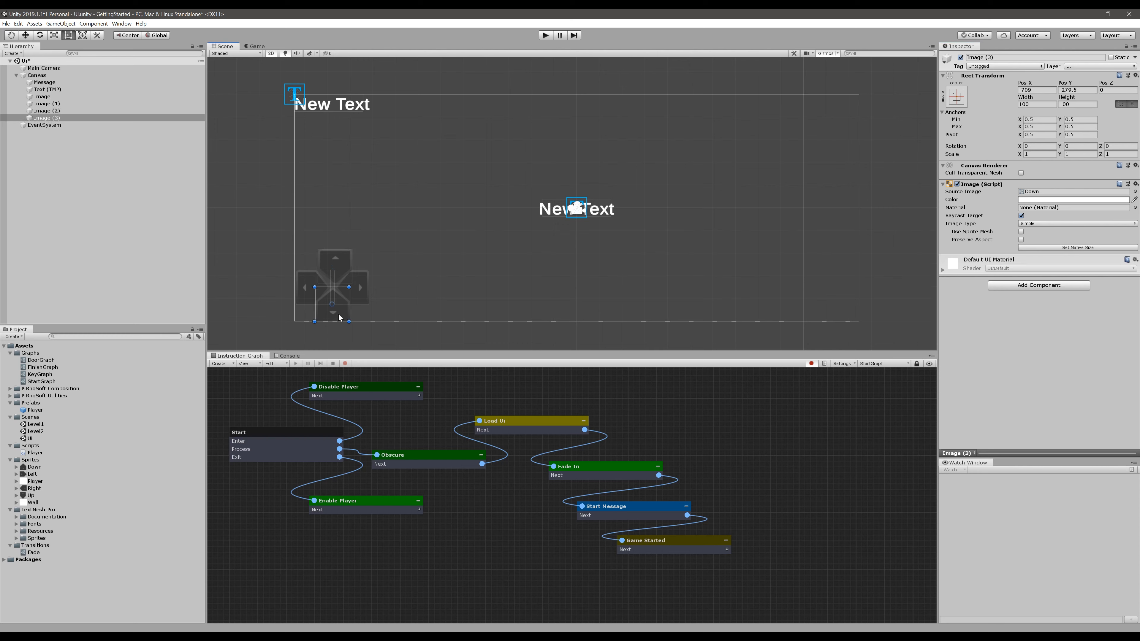
{"action": "left_click", "coordinate": [1028, 289]}
{"action": "key", "text": "Return"}
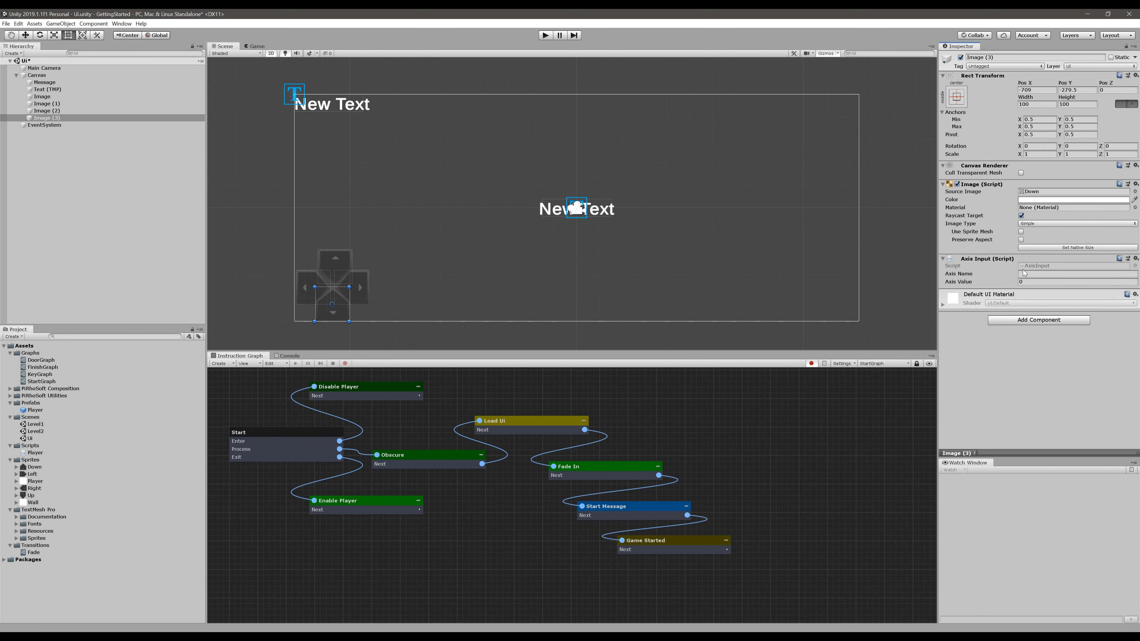
{"action": "left_click", "coordinate": [1026, 281]}
{"action": "type", "text": "-1"}
{"action": "key", "text": "shift+Tab"}
{"action": "type", "text": "Vertical"}
{"action": "left_click", "coordinate": [1062, 414]}
- Add an Axis Input component to the Left arrow image with axis name Horizontal and enter its axis value for leftward movement
{"action": "left_click", "coordinate": [309, 287]}
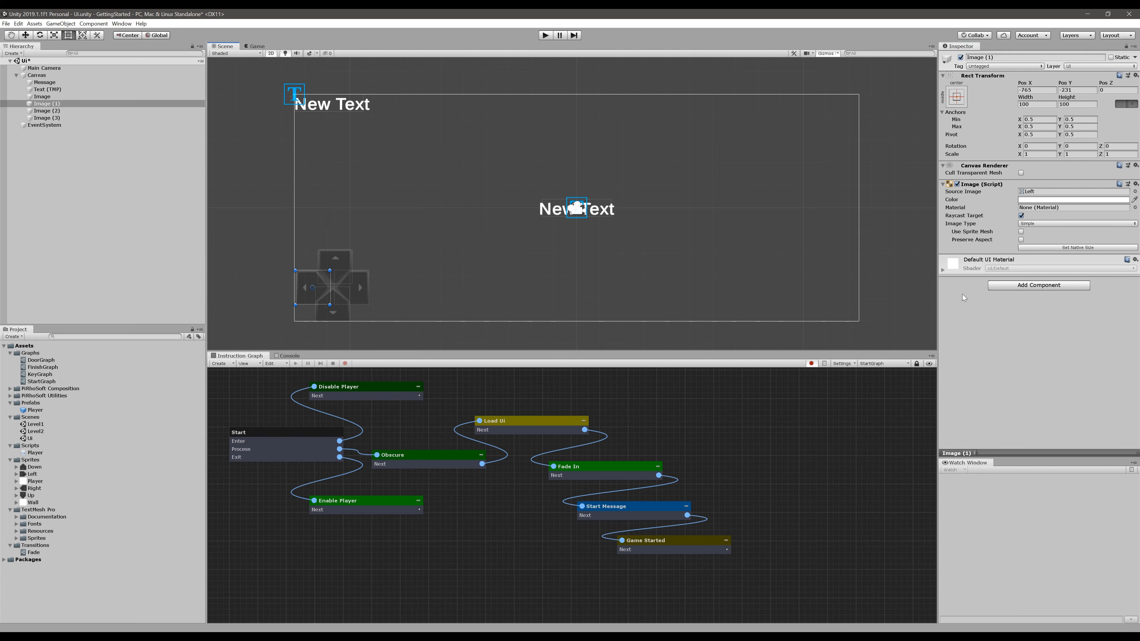
{"action": "left_click", "coordinate": [1038, 320]}
{"action": "left_click", "coordinate": [1022, 320]}
{"action": "left_click", "coordinate": [1077, 273]}
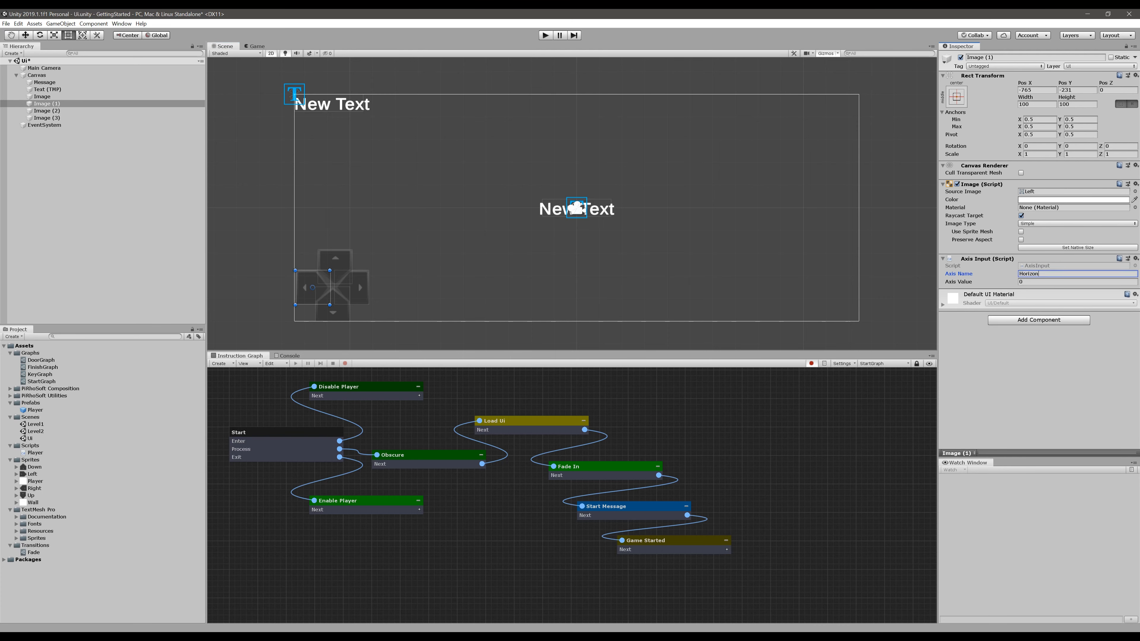
{"action": "key", "text": "Tab"}
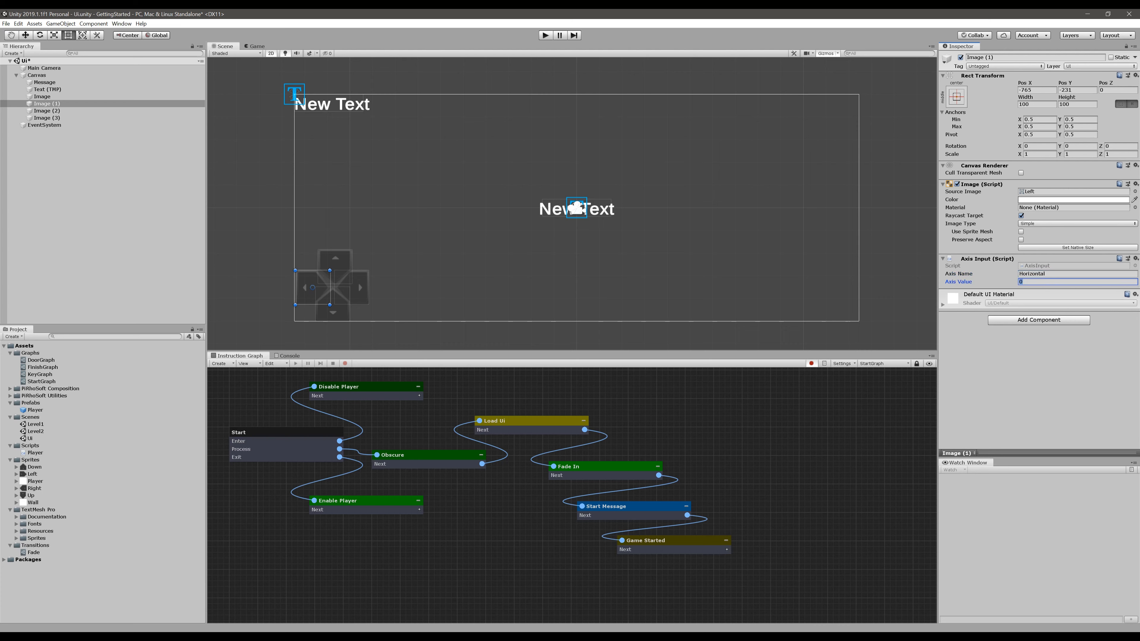
{"action": "key", "text": "Return"}
- Add an Axis Input component to the Right arrow image with axis name Horizontal and axis value 1
{"action": "left_click", "coordinate": [359, 283]}
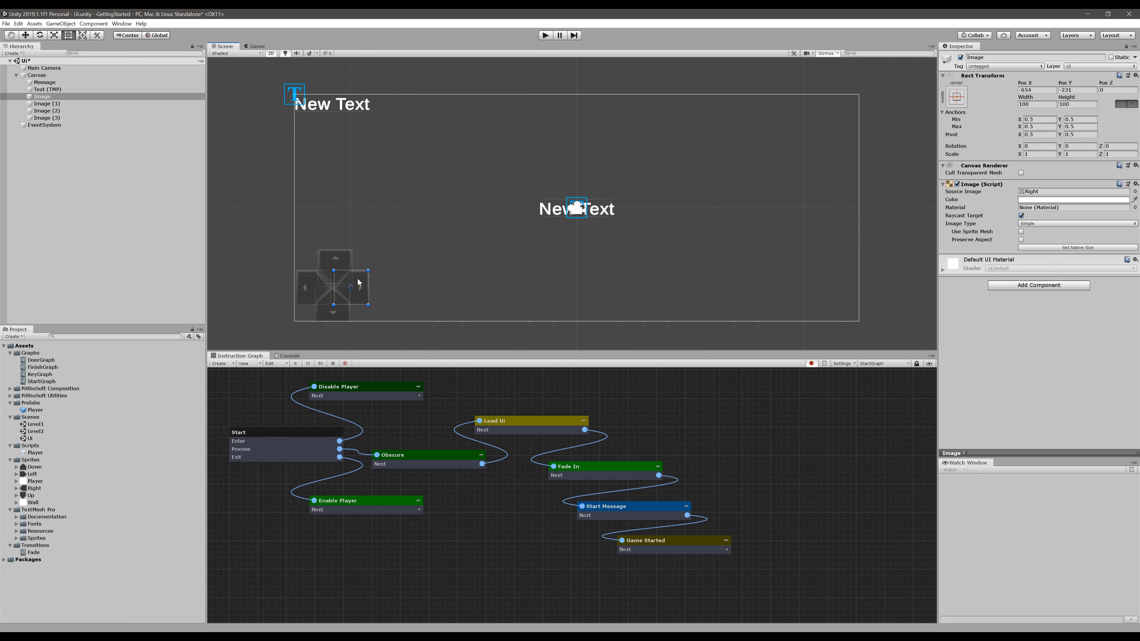
{"action": "left_click", "coordinate": [1040, 286]}
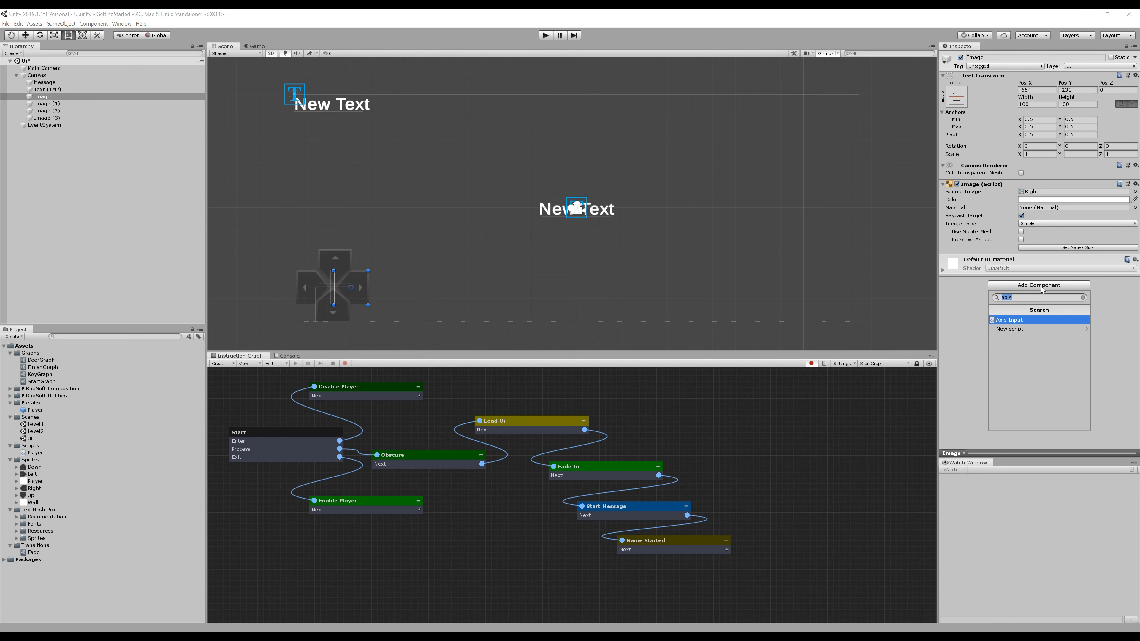
{"action": "left_click", "coordinate": [1032, 320]}
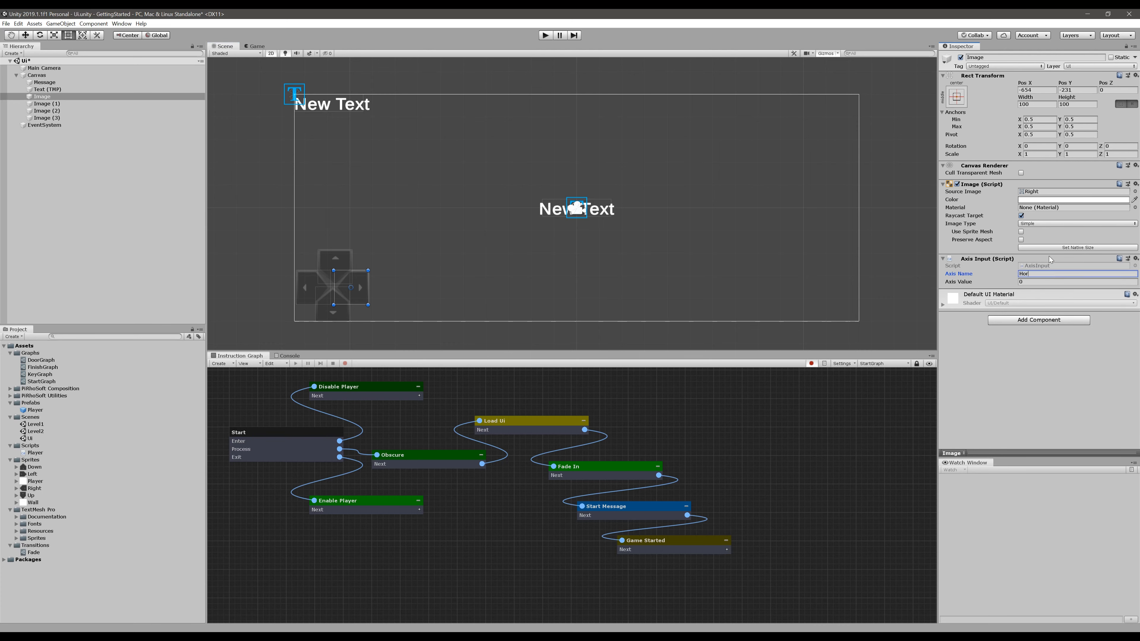
{"action": "type", "text": "Horizontal"}
{"action": "key", "text": "Tab"}
{"action": "type", "text": "1"}
{"action": "left_click", "coordinate": [1030, 378]}
- Run the UI scene briefly in play mode and stop it
{"action": "left_click", "coordinate": [910, 247]}
{"action": "left_click", "coordinate": [544, 35]}
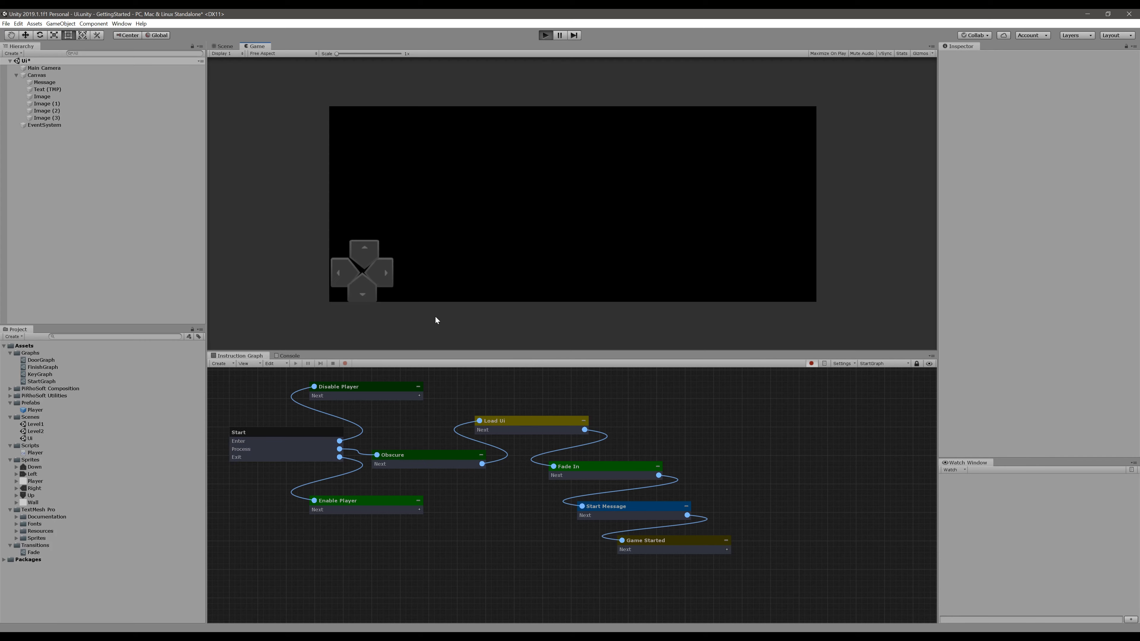
{"action": "left_click", "coordinate": [546, 35]}
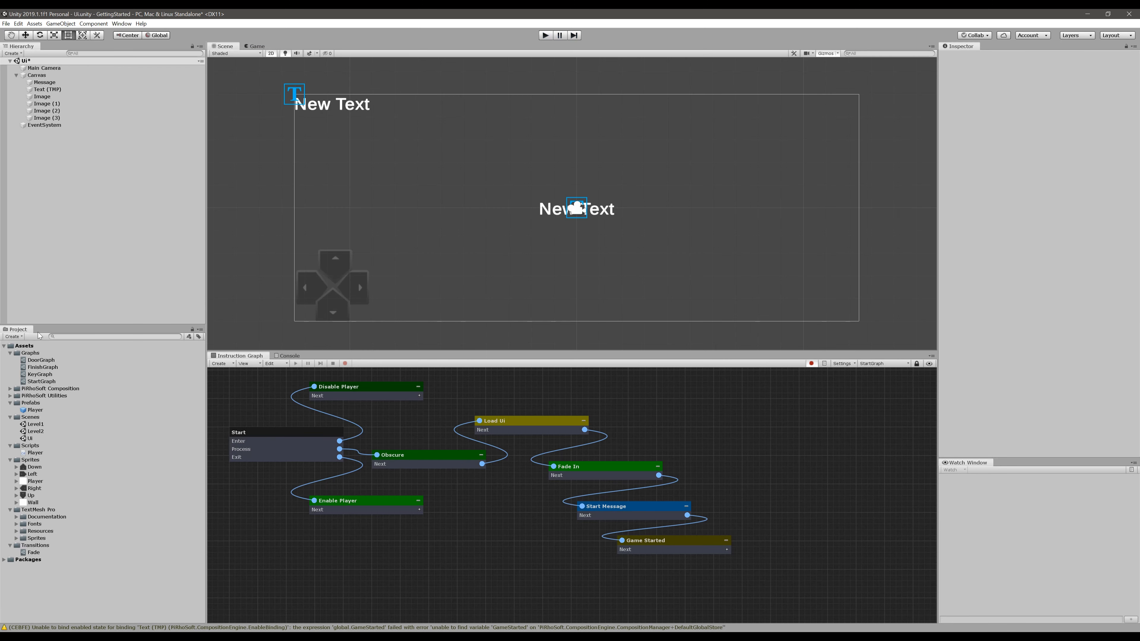
- Open the Level1 scene, saving the UI scene's changes, and enter play mode
{"action": "double_click", "coordinate": [27, 424]}
{"action": "left_click", "coordinate": [547, 341]}
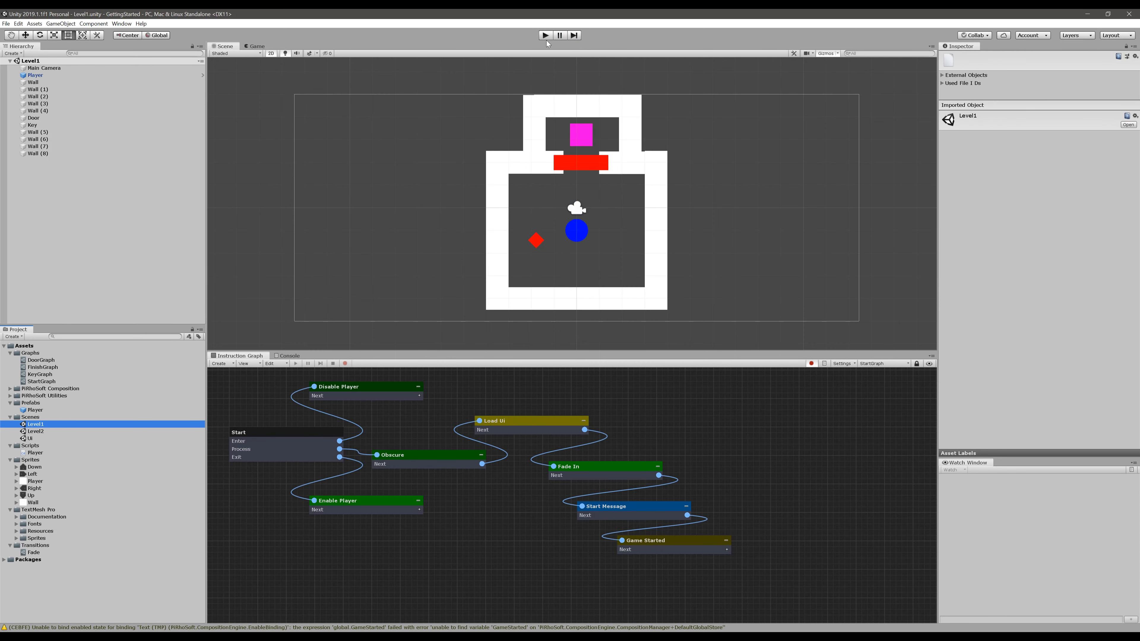
{"action": "left_click", "coordinate": [546, 35]}
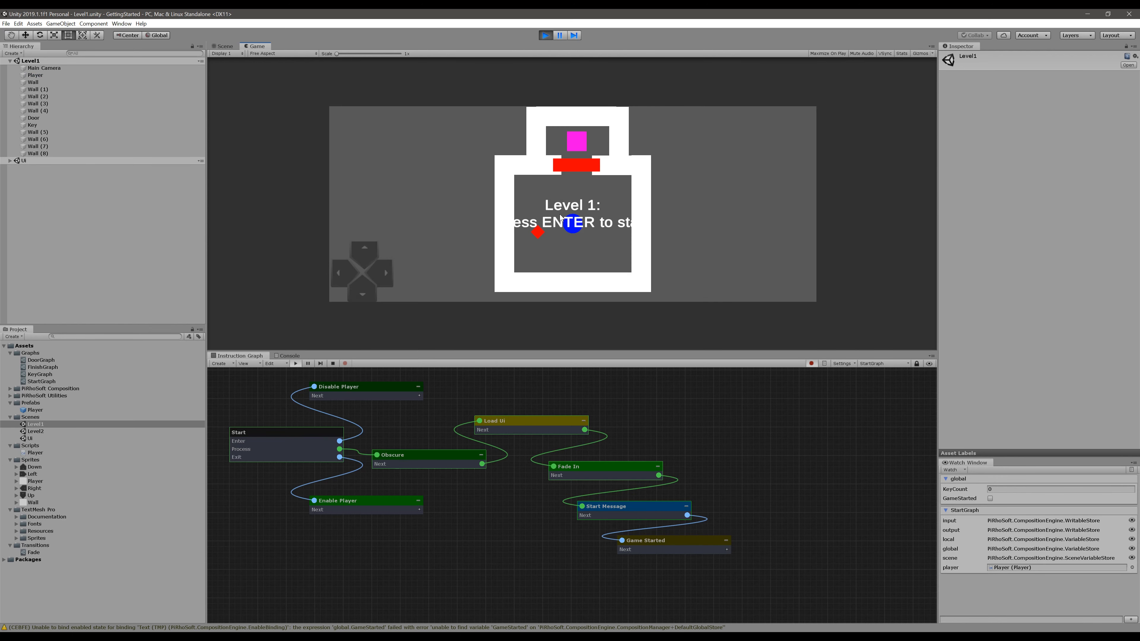
- Start Level 1 and steer the player with the on-screen arrows to the red door and the key
{"action": "key", "text": "Return"}
{"action": "left_click", "coordinate": [364, 248]}
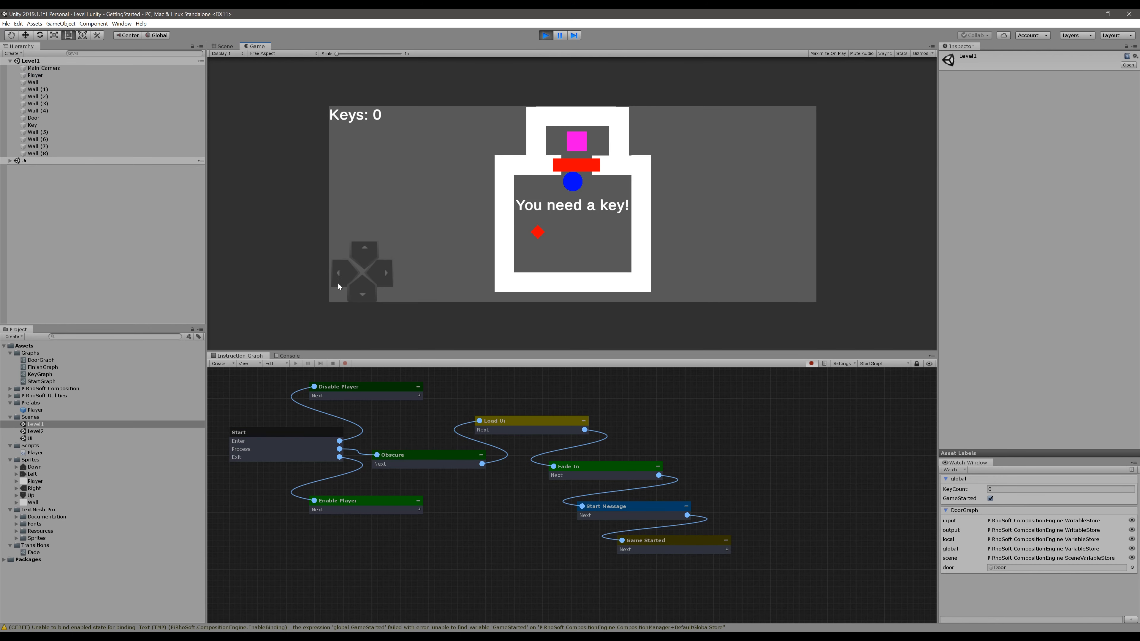
{"action": "left_click", "coordinate": [341, 282]}
{"action": "left_click", "coordinate": [387, 274]}
{"action": "left_click", "coordinate": [361, 247]}
{"action": "left_click", "coordinate": [345, 272]}
{"action": "left_click", "coordinate": [361, 294]}
{"action": "left_click", "coordinate": [386, 287]}
{"action": "left_click", "coordinate": [367, 250]}
{"action": "left_click", "coordinate": [367, 292]}
{"action": "left_click", "coordinate": [361, 299]}
{"action": "left_click", "coordinate": [373, 263]}
{"action": "left_click", "coordinate": [372, 284]}
{"action": "left_click", "coordinate": [350, 271]}
{"action": "left_click", "coordinate": [348, 267]}
{"action": "left_click", "coordinate": [387, 269]}
- Steer the player through the door to the magenta finish block with the on-screen arrows and exit play mode
{"action": "left_click", "coordinate": [371, 248]}
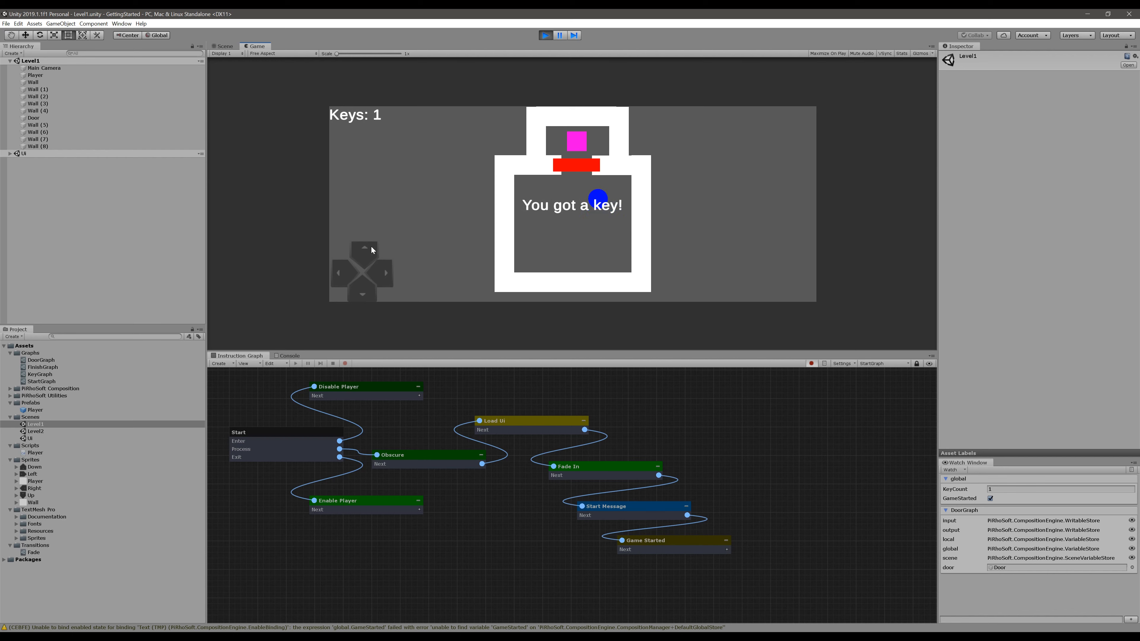
{"action": "left_click", "coordinate": [348, 277]}
{"action": "left_click", "coordinate": [360, 263]}
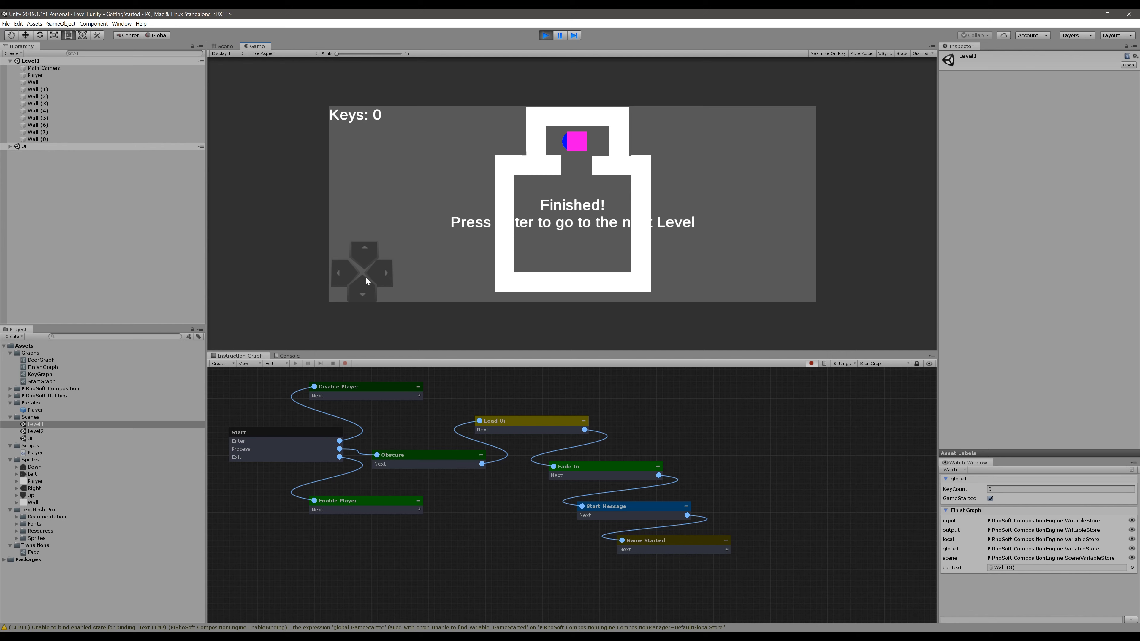
{"action": "left_click", "coordinate": [545, 35]}
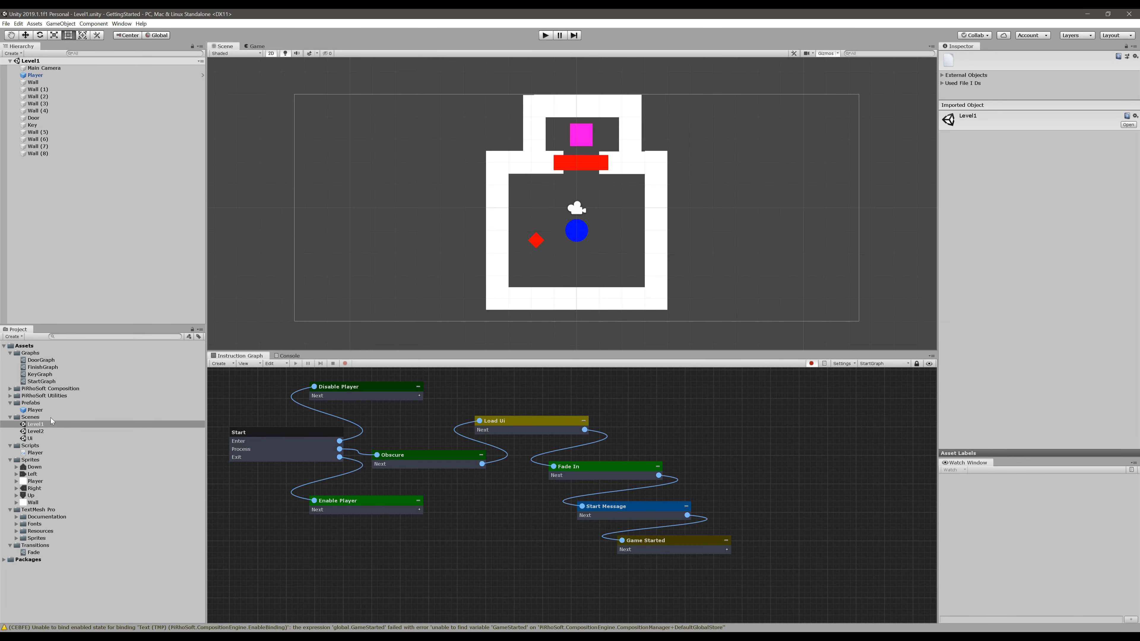
- Open the UI scene and select the Up arrow image
{"action": "left_click", "coordinate": [25, 439]}
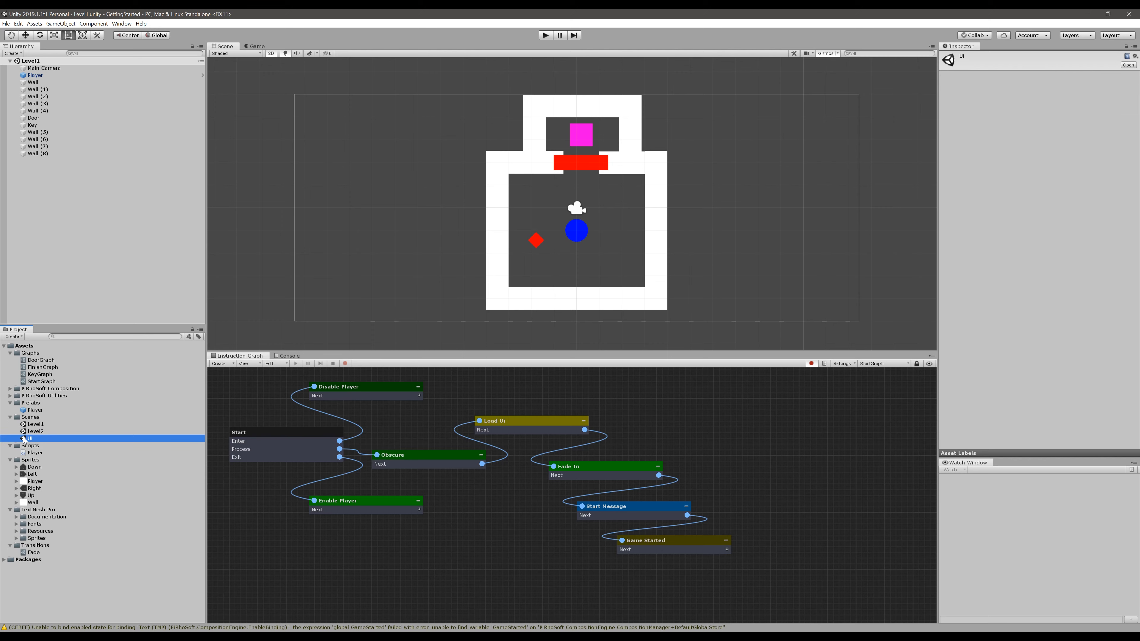
{"action": "double_click", "coordinate": [25, 439]}
{"action": "left_click", "coordinate": [332, 263]}
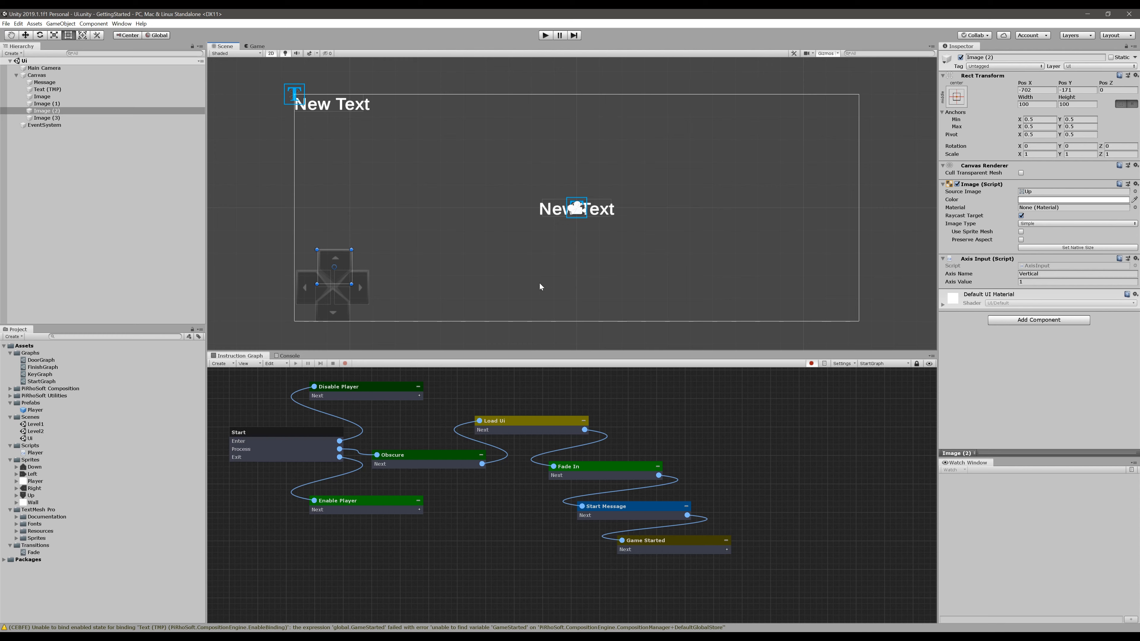
- Add a Button Input component to the Up arrow image and open its button name for editing
{"action": "left_click", "coordinate": [1052, 322]}
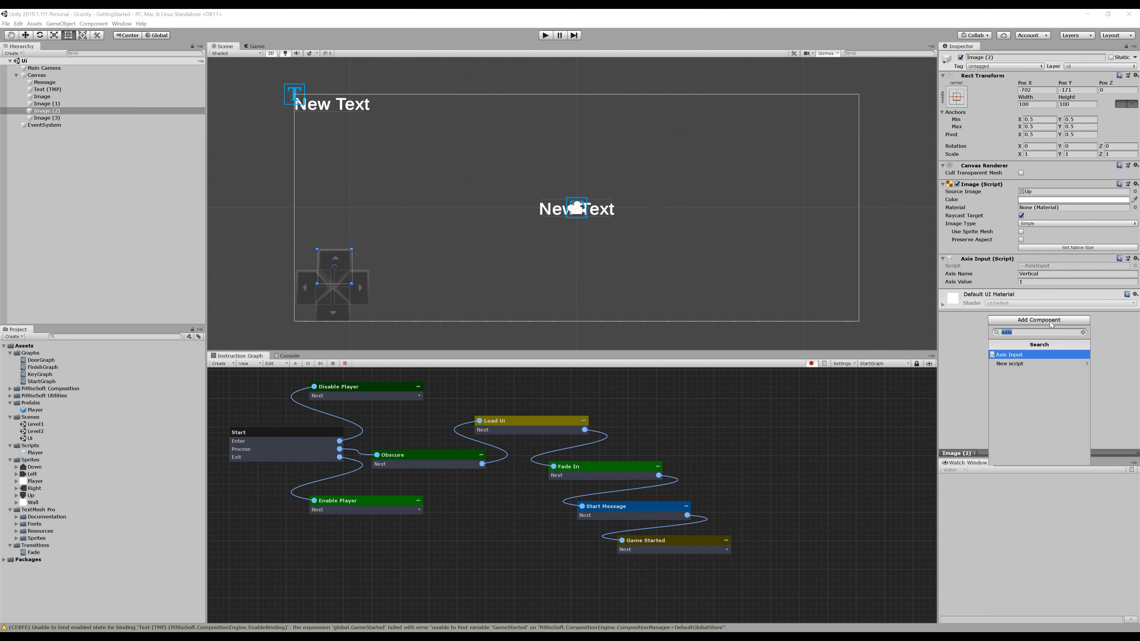
{"action": "type", "text": "button"}
{"action": "key", "text": "Down"}
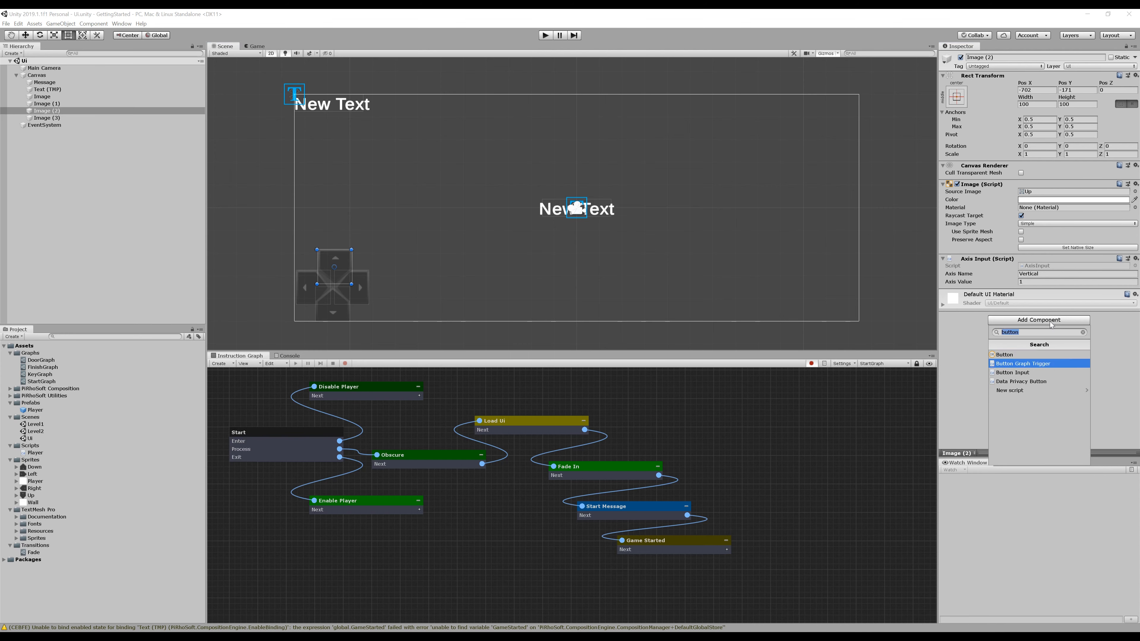
{"action": "key", "text": "Down"}
{"action": "key", "text": "Return"}
{"action": "left_click", "coordinate": [1067, 309]}
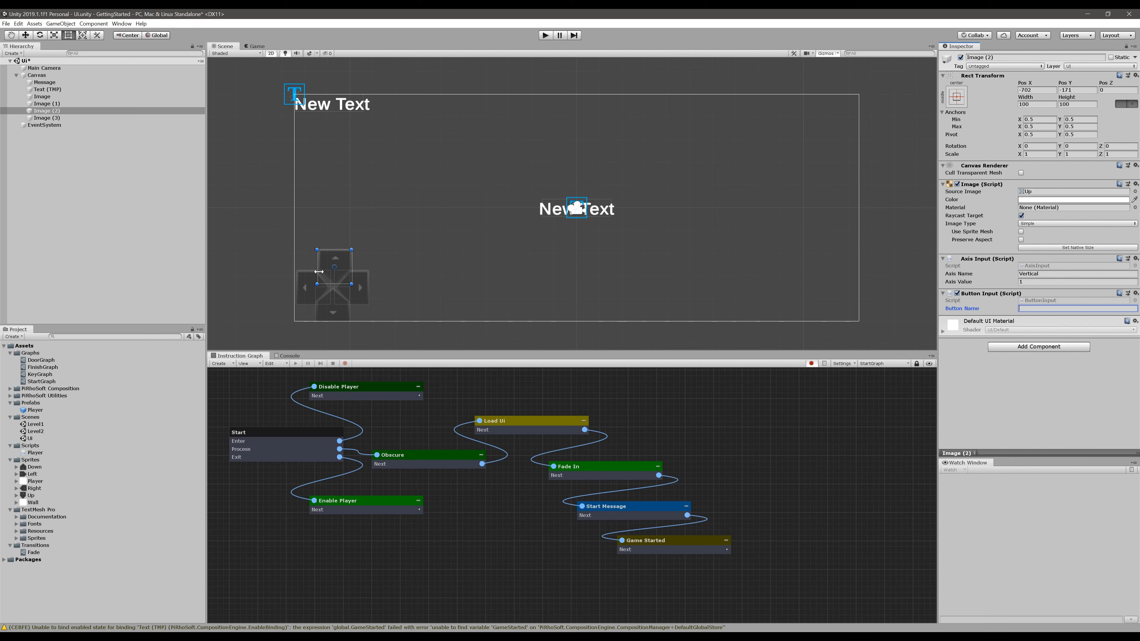
- Remove the Button Input component from the Up arrow image, save the UI scene and clear the selection
{"action": "right_click", "coordinate": [988, 295]}
{"action": "left_click", "coordinate": [1006, 312]}
{"action": "key", "text": "ctrl+s"}
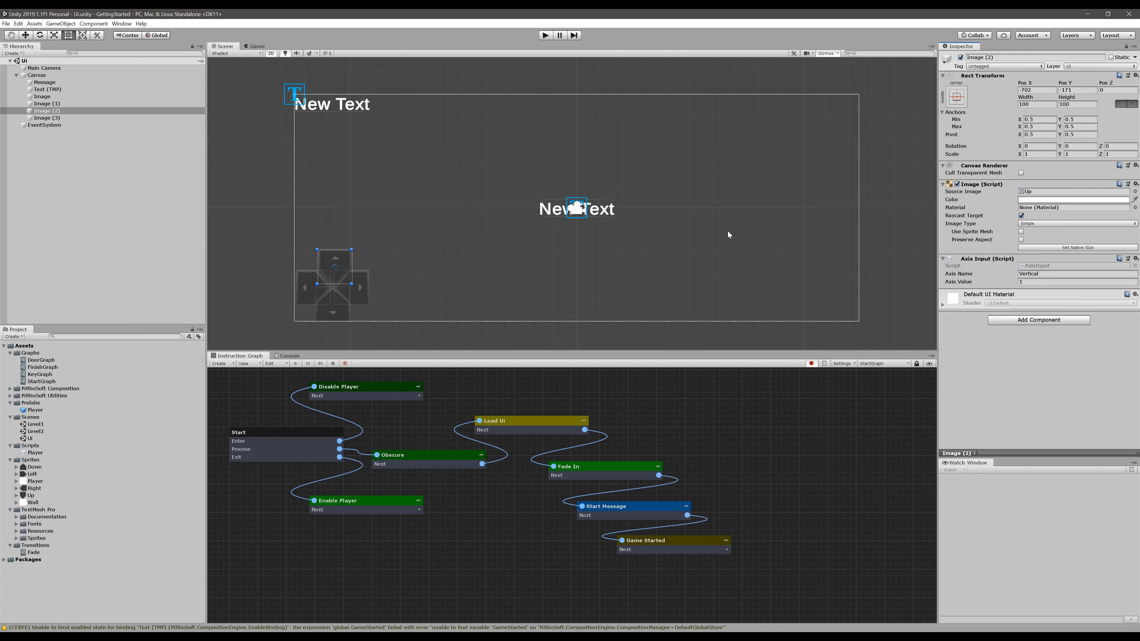
{"action": "left_click", "coordinate": [271, 206]}
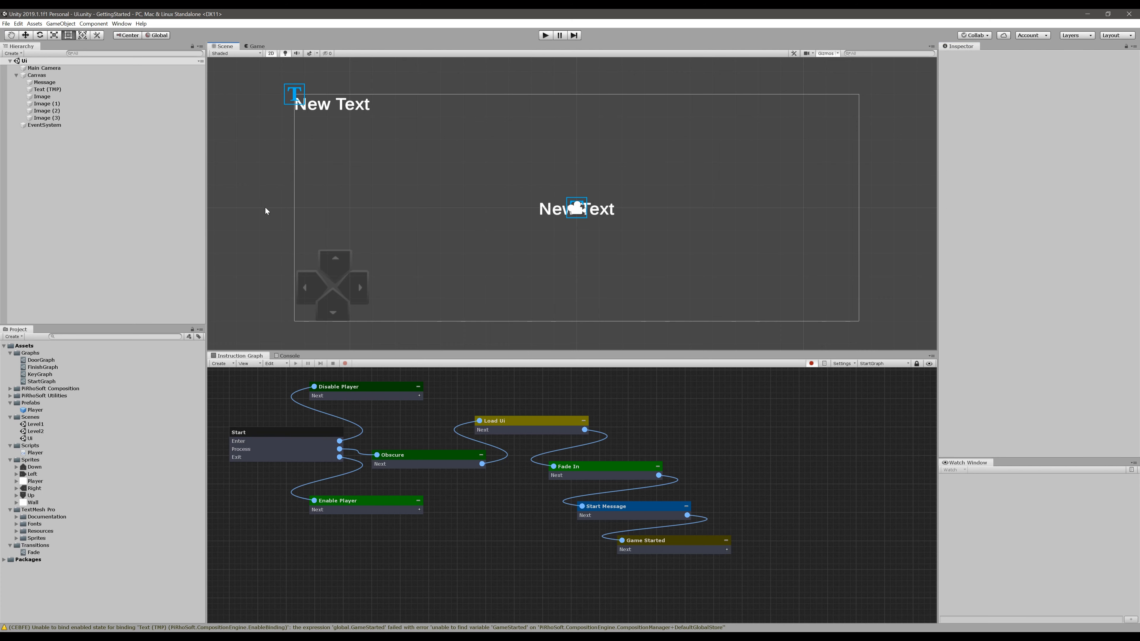